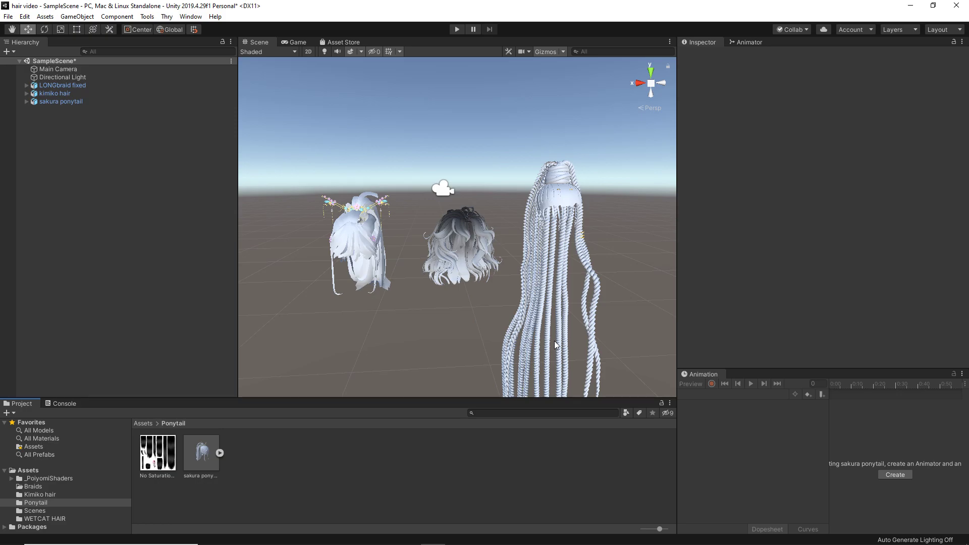
Orbit the Scene view around the curly hair and the sakura ponytail
{"action": "scroll", "coordinate": [438, 289], "scroll_direction": "up", "scroll_amount": 4}
{"action": "scroll", "coordinate": [438, 290], "scroll_direction": "down", "scroll_amount": 2}
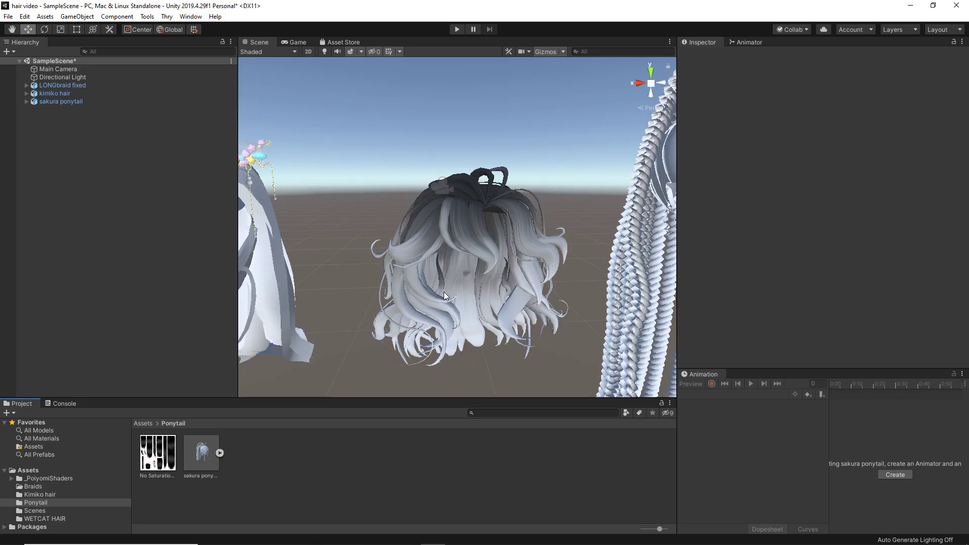
{"action": "right_click_drag", "start_coordinate": [438, 289], "coordinate": [365, 297]}
{"action": "middle_click_drag", "start_coordinate": [365, 297], "coordinate": [385, 305]}
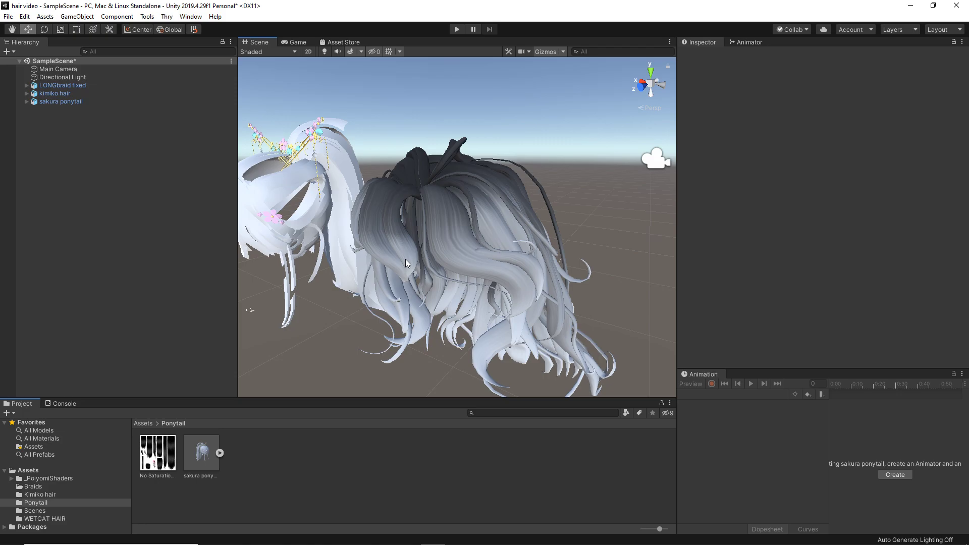
{"action": "left_click_drag", "start_coordinate": [406, 260], "coordinate": [411, 281], "text": "alt"}
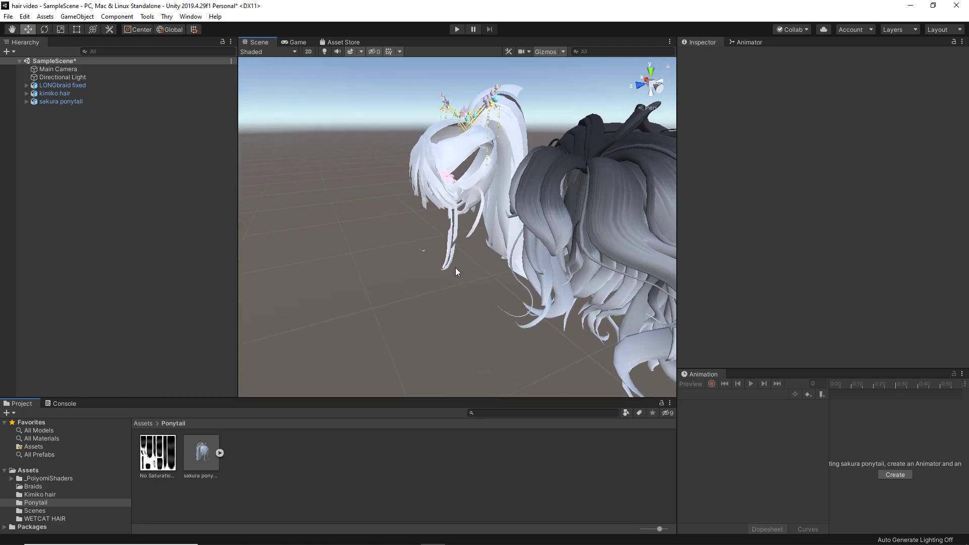
{"action": "middle_click_drag", "start_coordinate": [455, 269], "coordinate": [427, 265]}
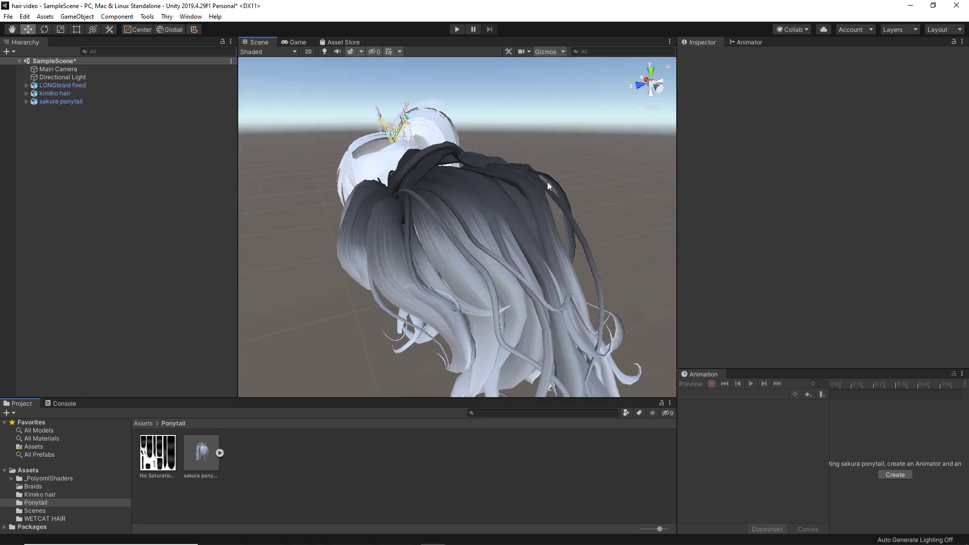
{"action": "middle_click_drag", "start_coordinate": [549, 185], "coordinate": [459, 188]}
{"action": "left_click_drag", "start_coordinate": [460, 189], "coordinate": [549, 300], "text": "alt"}
{"action": "middle_click_drag", "start_coordinate": [549, 300], "coordinate": [462, 306]}
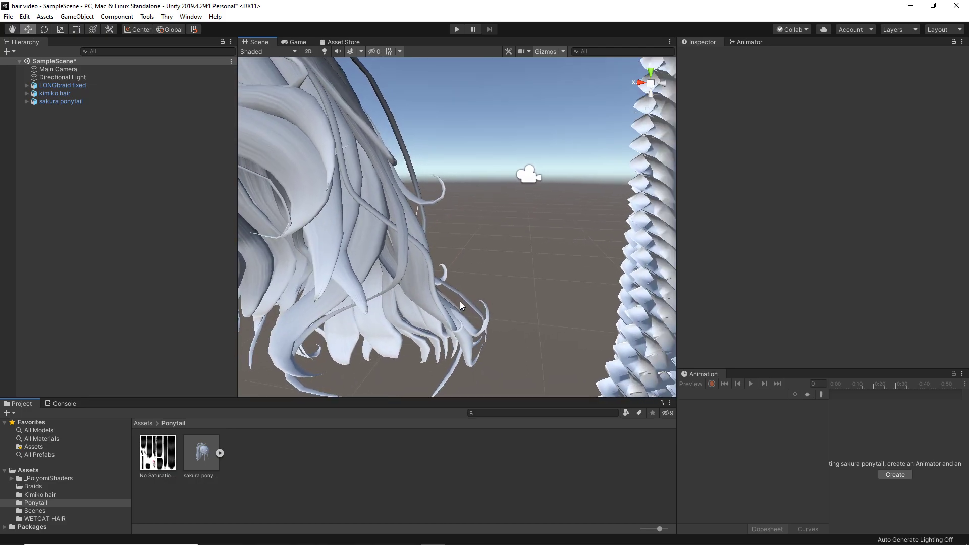
{"action": "right_click_drag", "start_coordinate": [461, 302], "coordinate": [475, 302]}
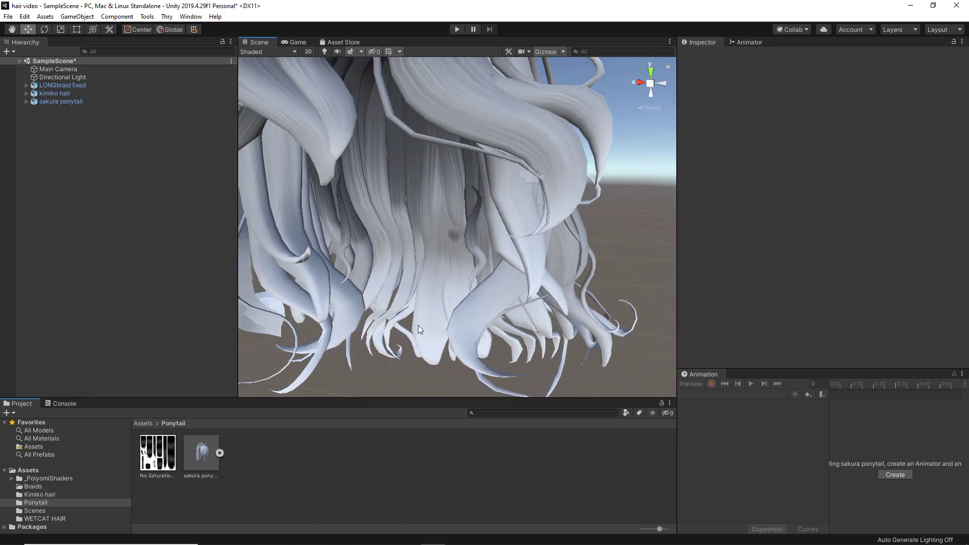
{"action": "right_click_drag", "start_coordinate": [418, 325], "coordinate": [379, 306]}
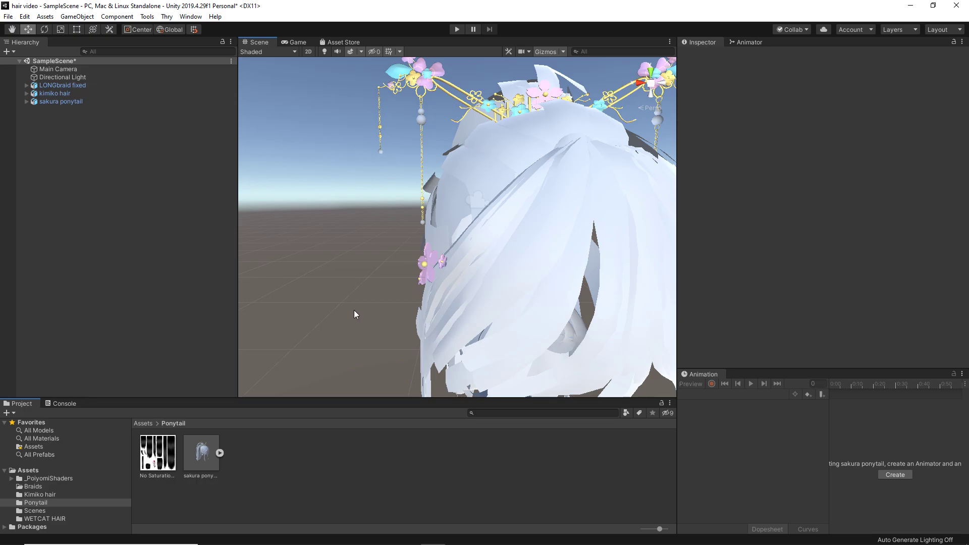
Inspect the ponytail and braids, then frame all three hair models from the front
{"action": "right_click_drag", "start_coordinate": [432, 277], "coordinate": [492, 263]}
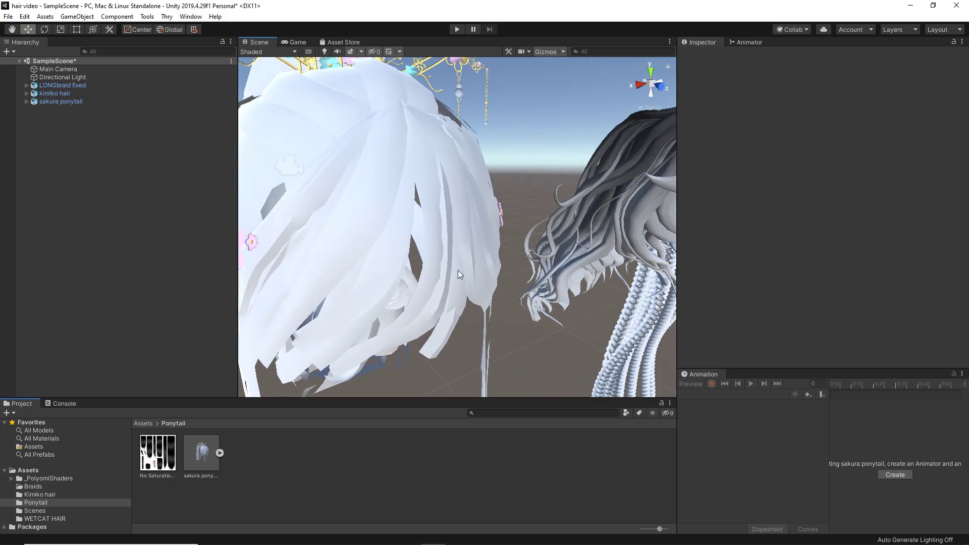
{"action": "middle_click_drag", "start_coordinate": [460, 271], "coordinate": [477, 319]}
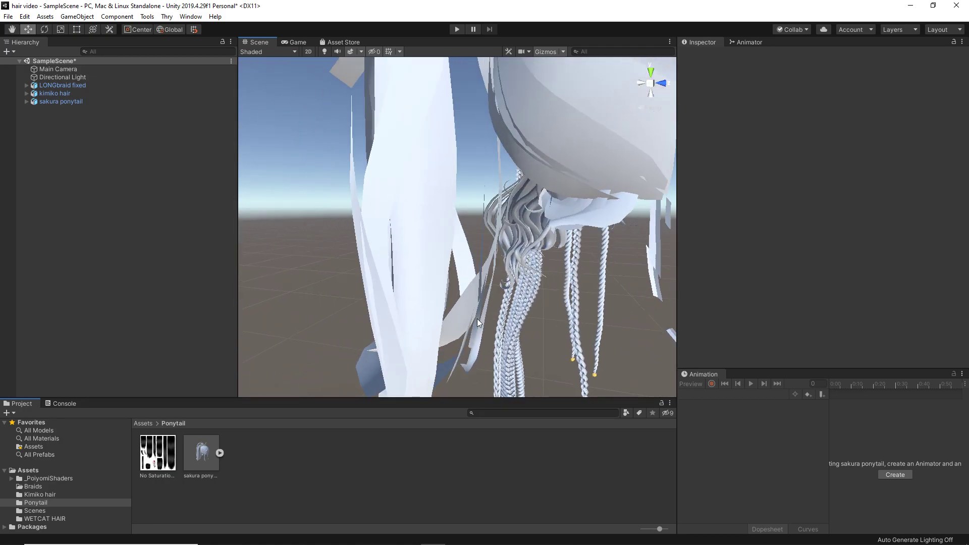
{"action": "right_click_drag", "start_coordinate": [477, 319], "coordinate": [497, 302]}
{"action": "middle_click_drag", "start_coordinate": [497, 302], "coordinate": [499, 310]}
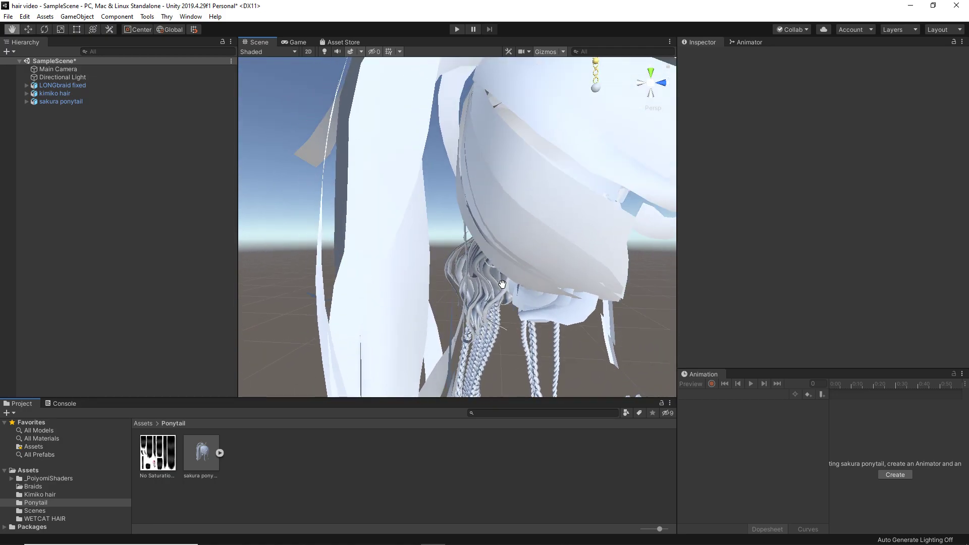
{"action": "right_click_drag", "start_coordinate": [573, 162], "coordinate": [536, 190]}
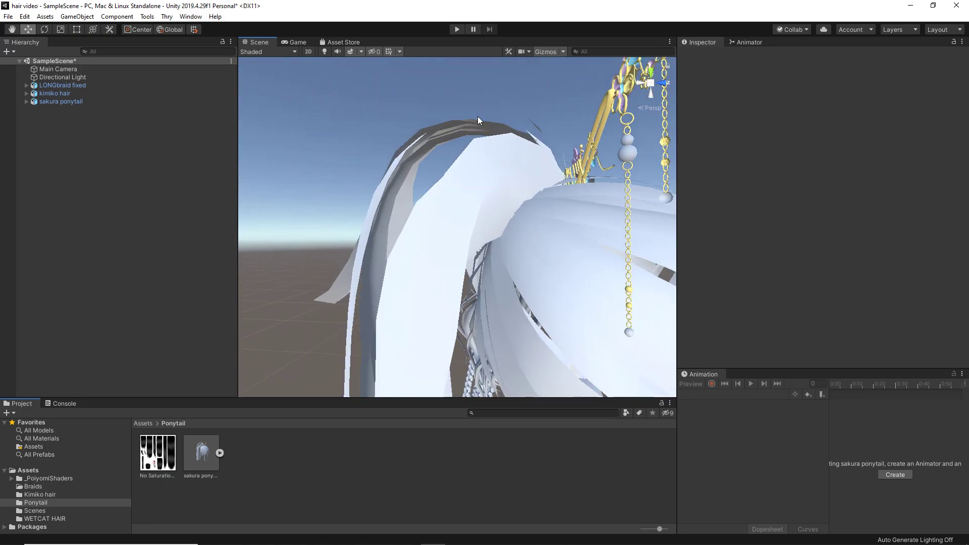
{"action": "scroll", "coordinate": [457, 255], "scroll_direction": "down", "scroll_amount": 8}
{"action": "right_click_drag", "start_coordinate": [466, 260], "coordinate": [368, 237]}
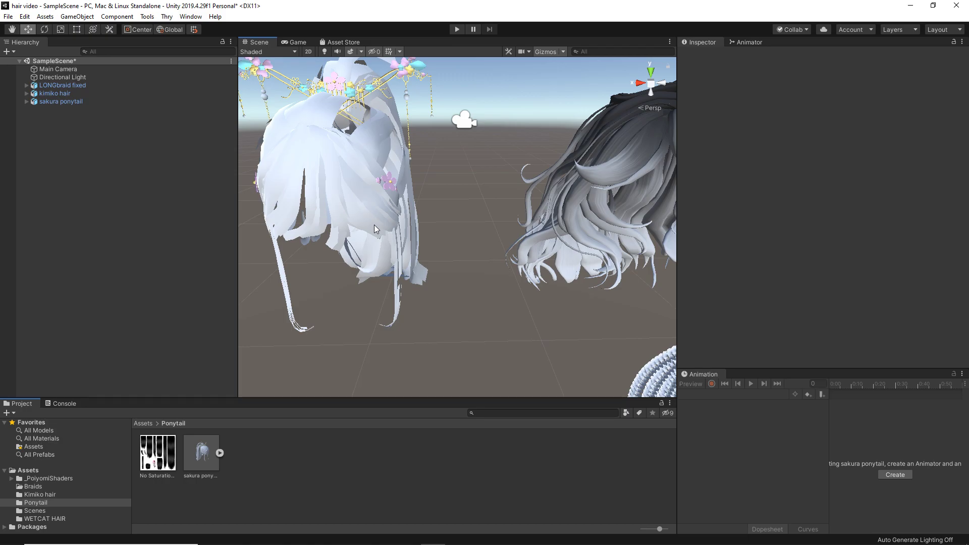
{"action": "right_click_drag", "start_coordinate": [374, 226], "coordinate": [511, 227]}
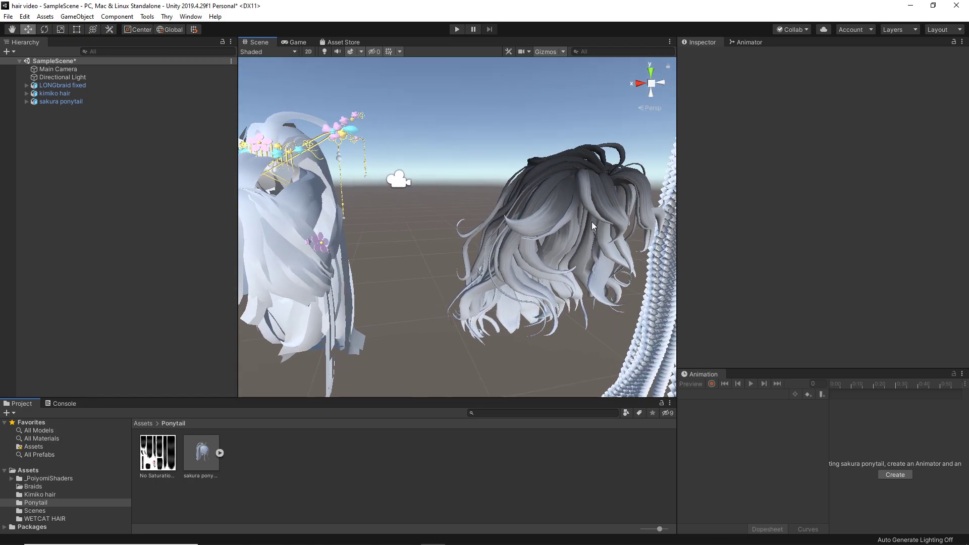
{"action": "middle_click_drag", "start_coordinate": [511, 226], "coordinate": [450, 236]}
{"action": "right_click_drag", "start_coordinate": [450, 235], "coordinate": [349, 253]}
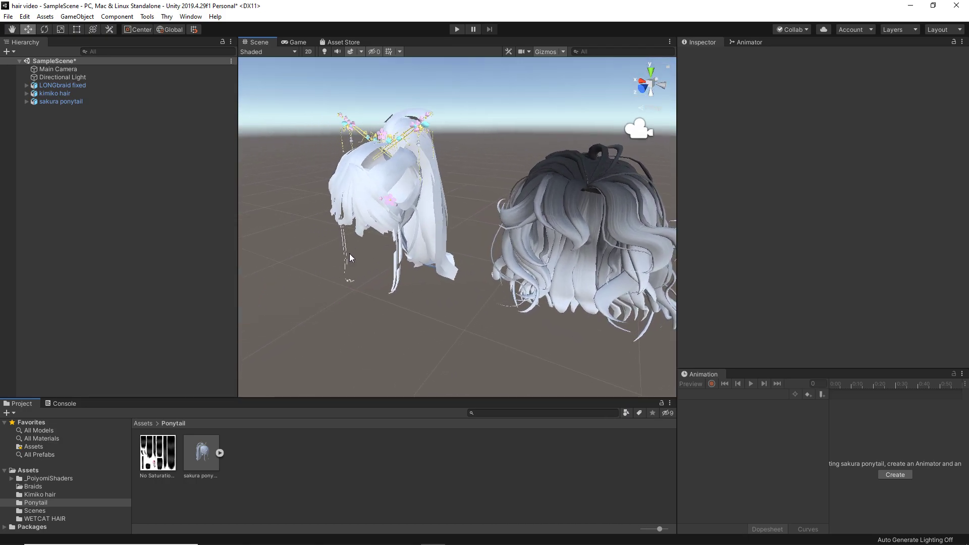
{"action": "middle_click_drag", "start_coordinate": [350, 253], "coordinate": [294, 268]}
{"action": "right_click_drag", "start_coordinate": [293, 268], "coordinate": [394, 224]}
{"action": "right_click_drag", "start_coordinate": [470, 270], "coordinate": [586, 234]}
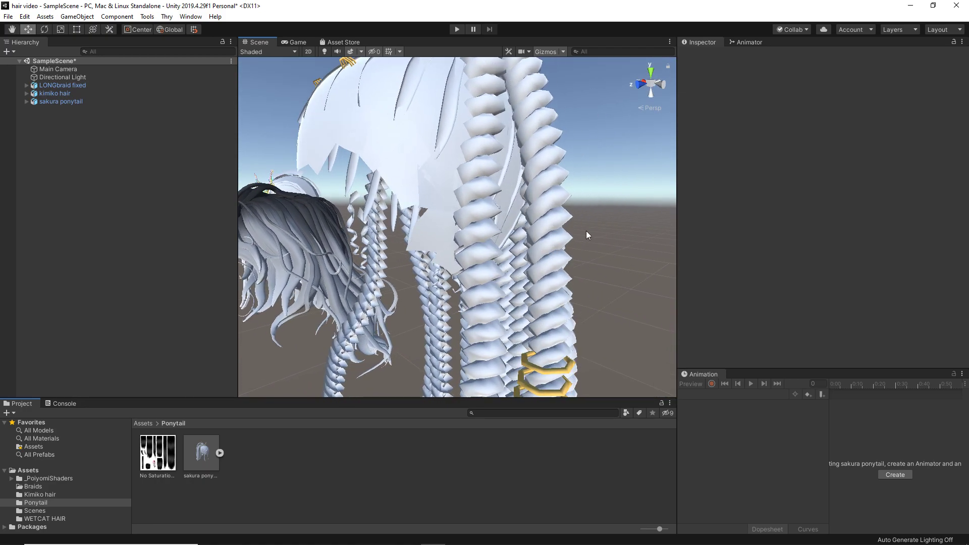
{"action": "right_click_drag", "start_coordinate": [353, 275], "coordinate": [544, 269]}
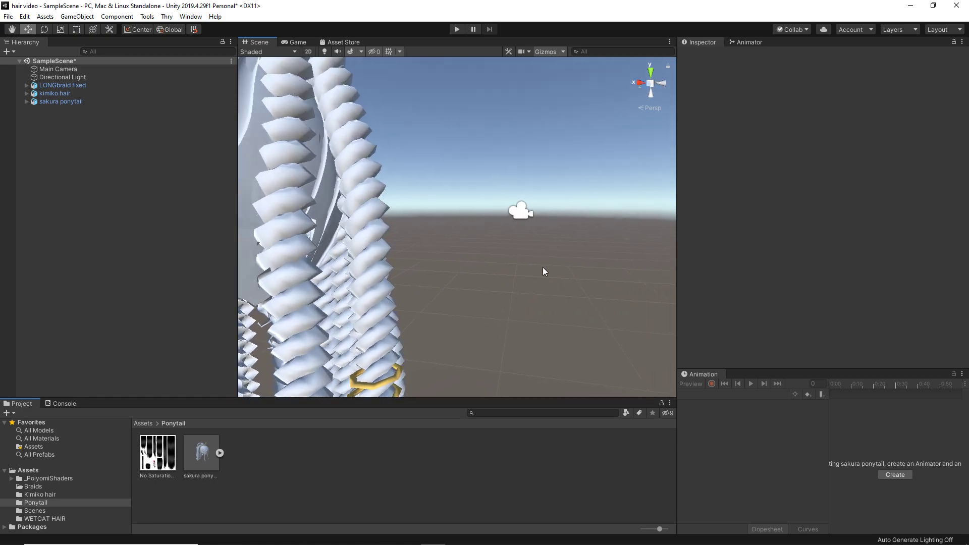
{"action": "middle_click_drag", "start_coordinate": [544, 268], "coordinate": [568, 273]}
{"action": "right_click_drag", "start_coordinate": [567, 272], "coordinate": [564, 204]}
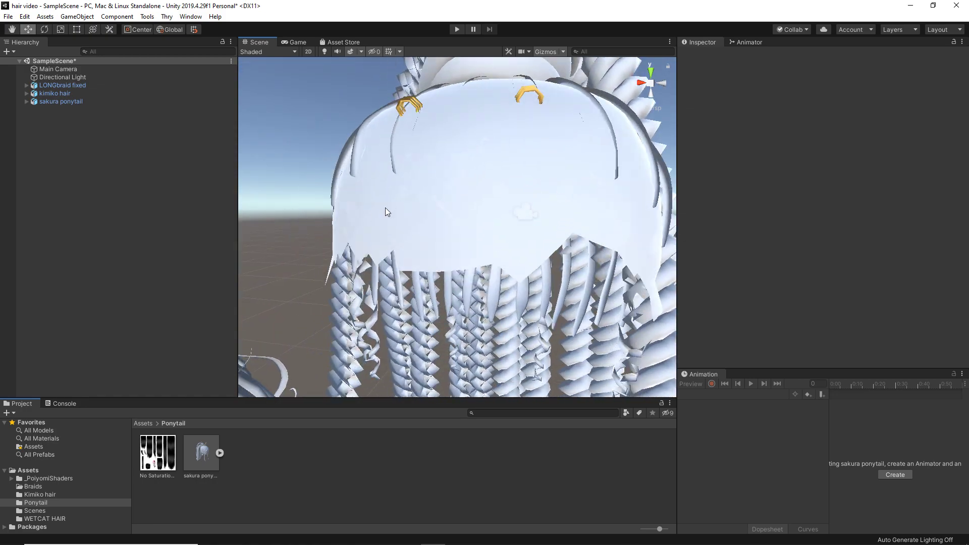
{"action": "right_click_drag", "start_coordinate": [386, 211], "coordinate": [559, 229]}
{"action": "right_click_drag", "start_coordinate": [558, 264], "coordinate": [396, 316]}
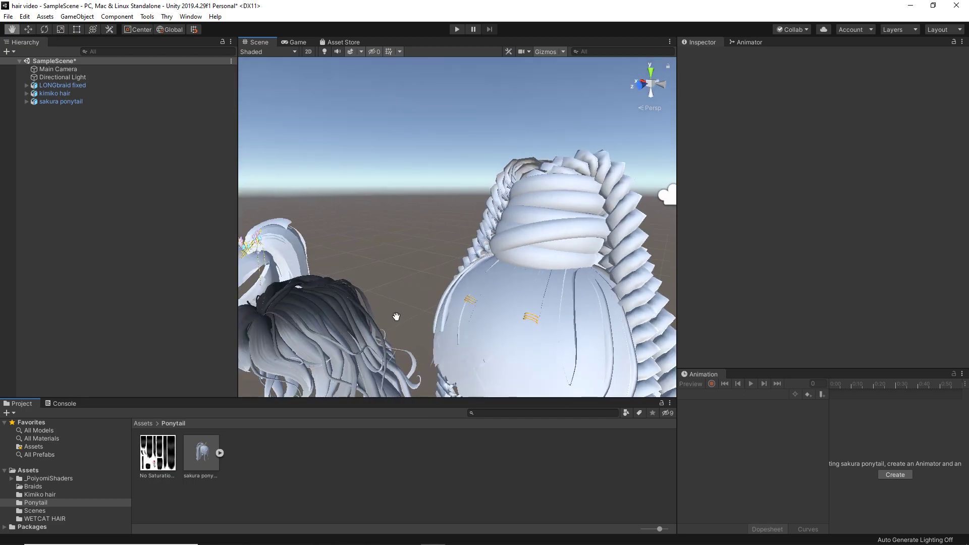
{"action": "middle_click_drag", "start_coordinate": [397, 317], "coordinate": [455, 299]}
{"action": "right_click_drag", "start_coordinate": [455, 298], "coordinate": [536, 300]}
{"action": "middle_click_drag", "start_coordinate": [497, 296], "coordinate": [499, 298]}
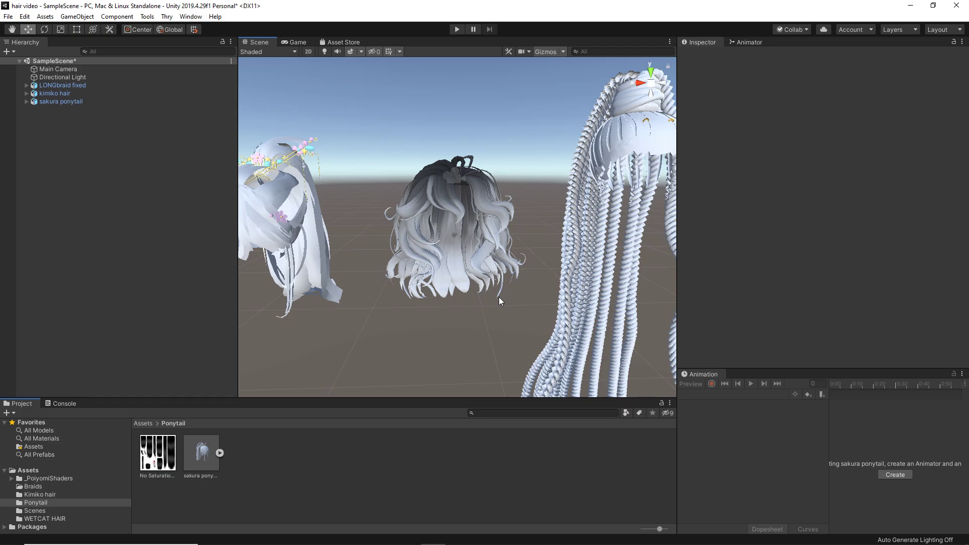
{"action": "right_click_drag", "start_coordinate": [499, 297], "coordinate": [462, 280]}
{"action": "scroll", "coordinate": [458, 275], "scroll_direction": "down", "scroll_amount": 5}
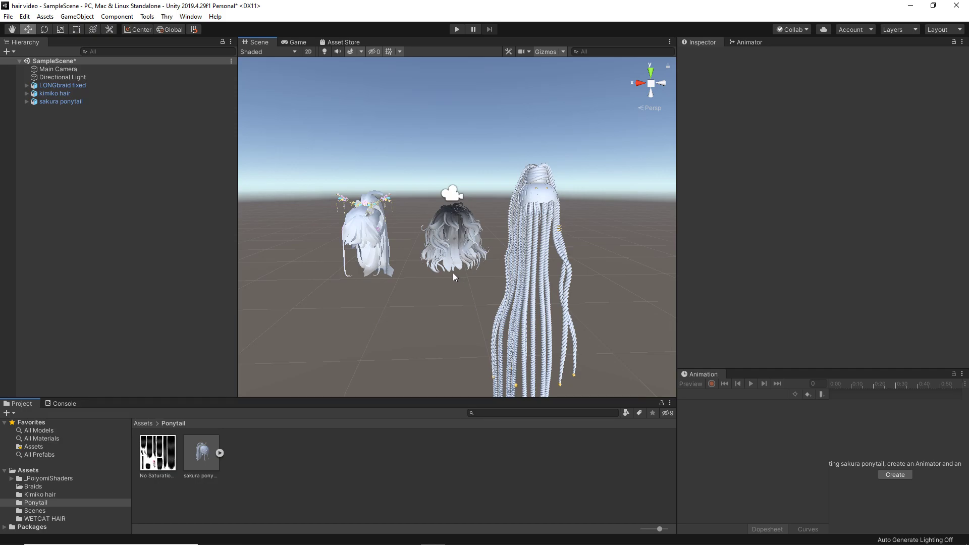
{"action": "scroll", "coordinate": [452, 272], "scroll_direction": "up", "scroll_amount": 3}
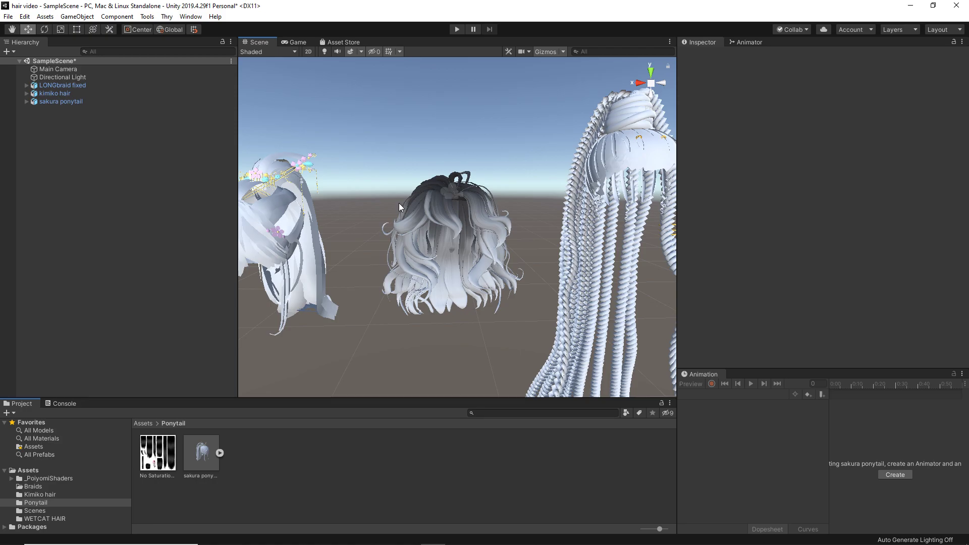
{"action": "middle_click_drag", "start_coordinate": [380, 204], "coordinate": [425, 207]}
Select the No Saturation 01 texture in the Ponytail folder to view its import settings
{"action": "left_click", "coordinate": [33, 496]}
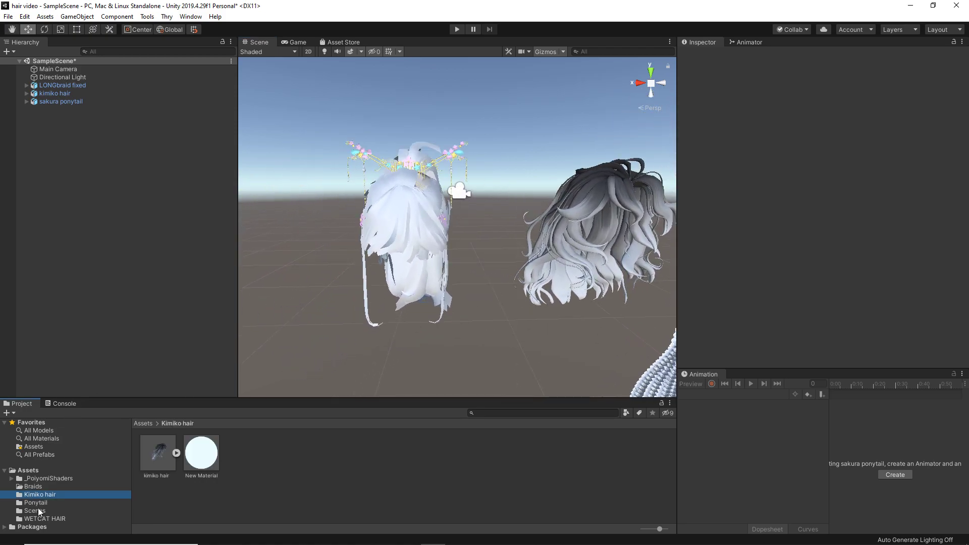
{"action": "left_click", "coordinate": [36, 503]}
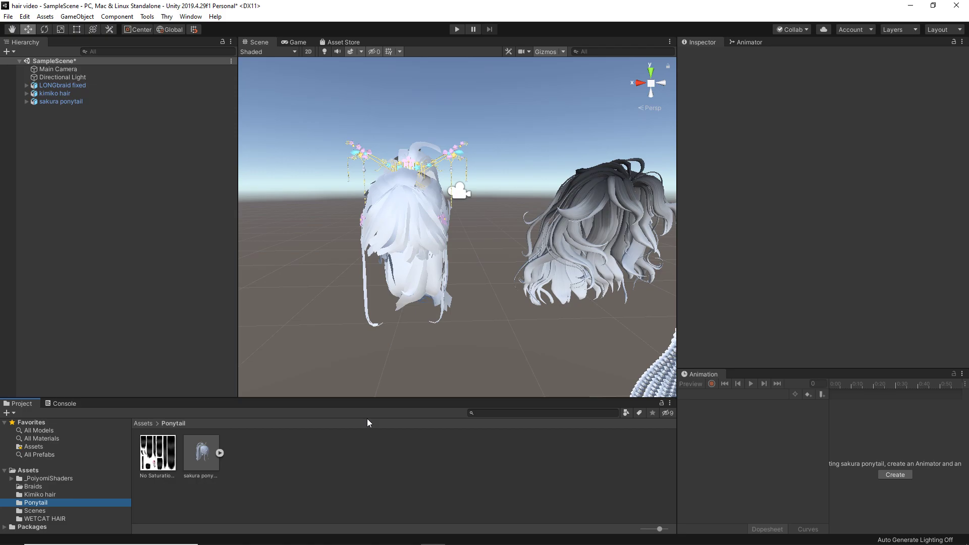
{"action": "left_click", "coordinate": [146, 463]}
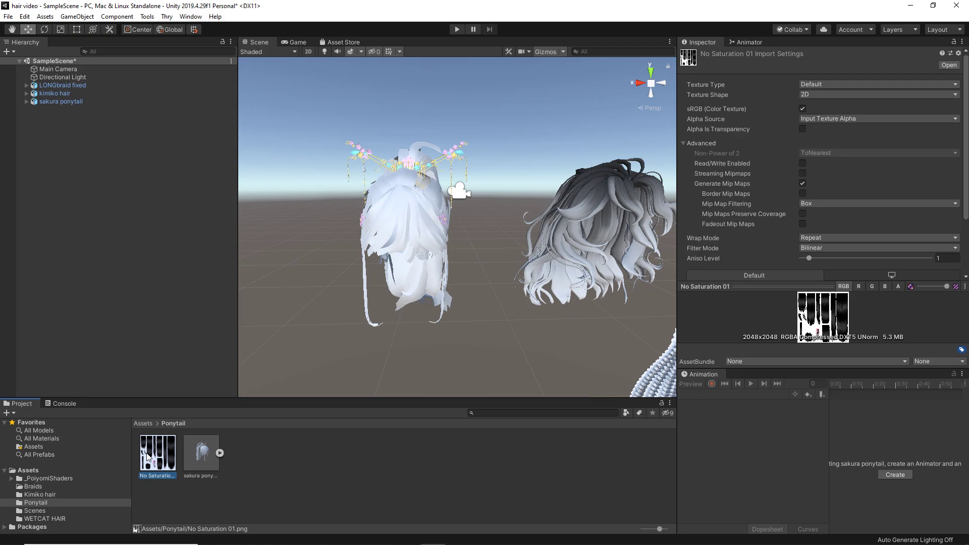
Browse from WETCAT HAIR to the Kimiko hair folder, showing the kimiko hair model and New Material
{"action": "middle_click_drag", "start_coordinate": [412, 333], "coordinate": [283, 308]}
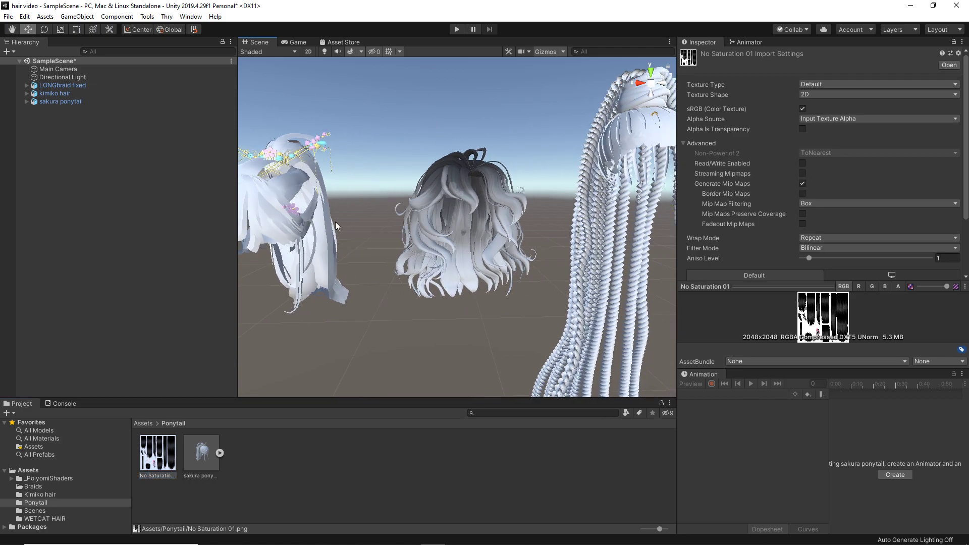
{"action": "middle_click_drag", "start_coordinate": [488, 191], "coordinate": [473, 217]}
{"action": "left_click", "coordinate": [33, 520]}
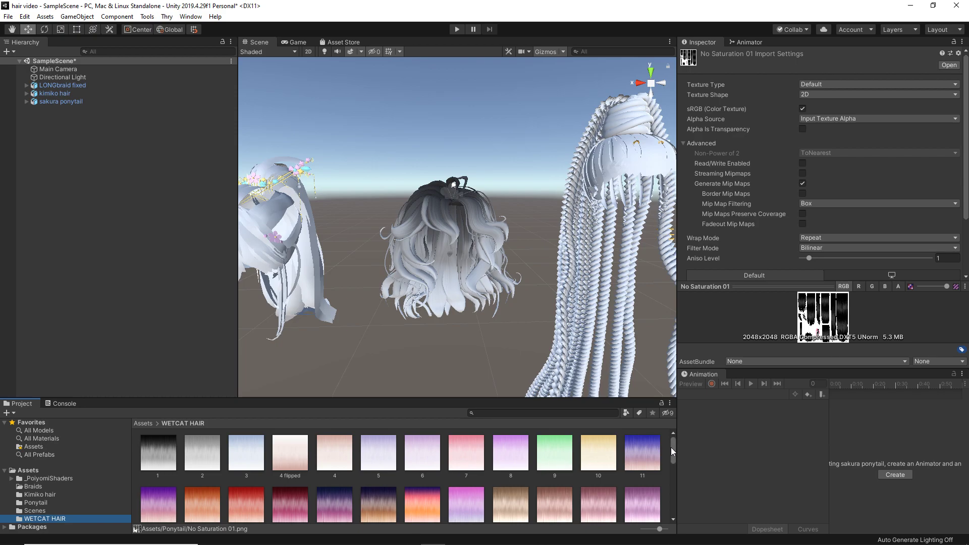
{"action": "mouse_move", "coordinate": [672, 447]}
{"action": "left_mouse_down"}
{"action": "mouse_move", "coordinate": [667, 504]}
{"action": "mouse_move", "coordinate": [663, 472]}
{"action": "mouse_move", "coordinate": [673, 449]}
{"action": "left_mouse_up"}
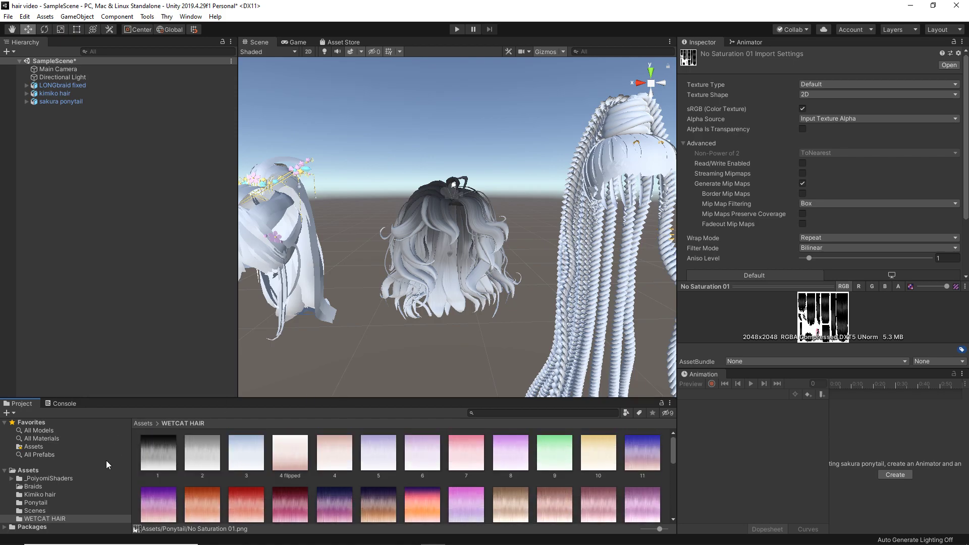
{"action": "left_click", "coordinate": [43, 494]}
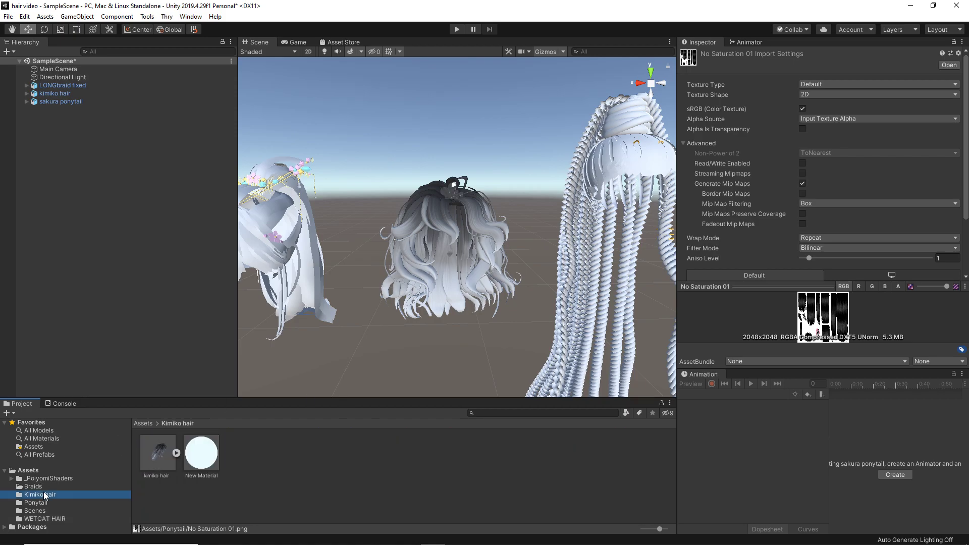
{"action": "middle_click_drag", "start_coordinate": [451, 262], "coordinate": [416, 251]}
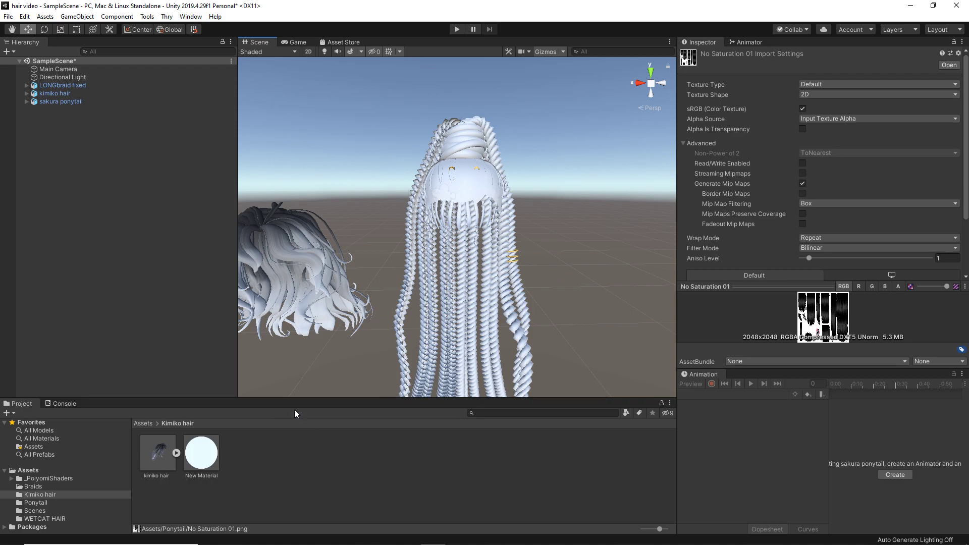
{"action": "middle_click_drag", "start_coordinate": [352, 264], "coordinate": [380, 258]}
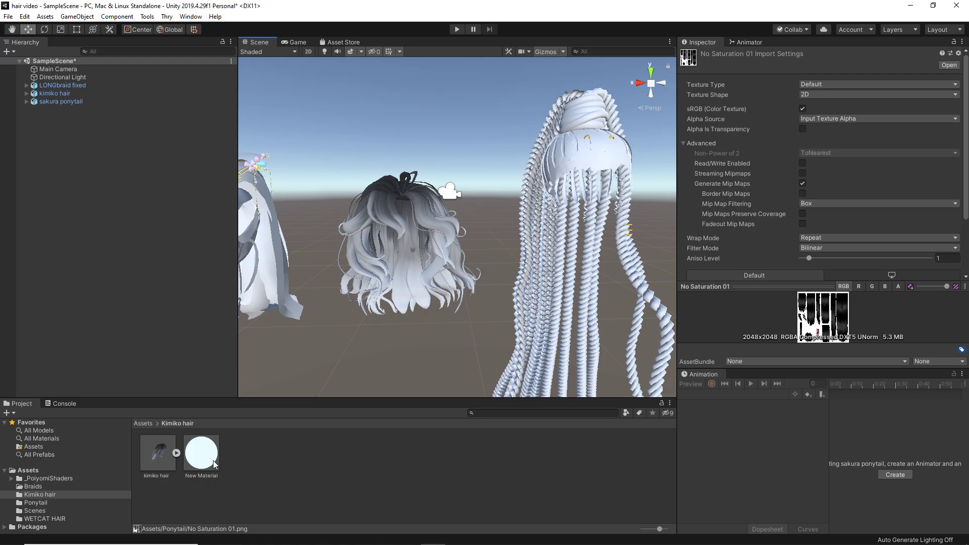
Create a new material in the Kimiko hair folder
{"action": "right_click", "coordinate": [297, 462]}
{"action": "mouse_move", "coordinate": [323, 195]}
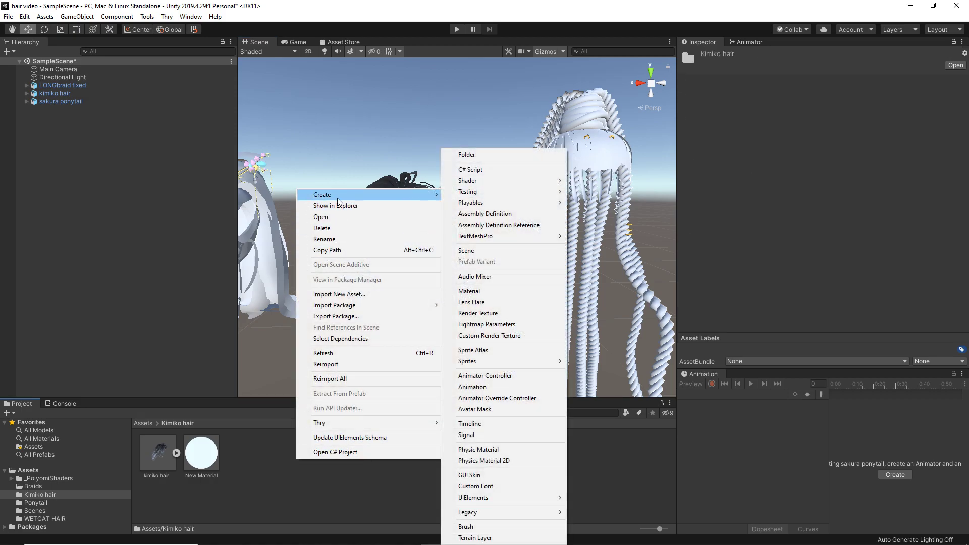
{"action": "left_click", "coordinate": [469, 292]}
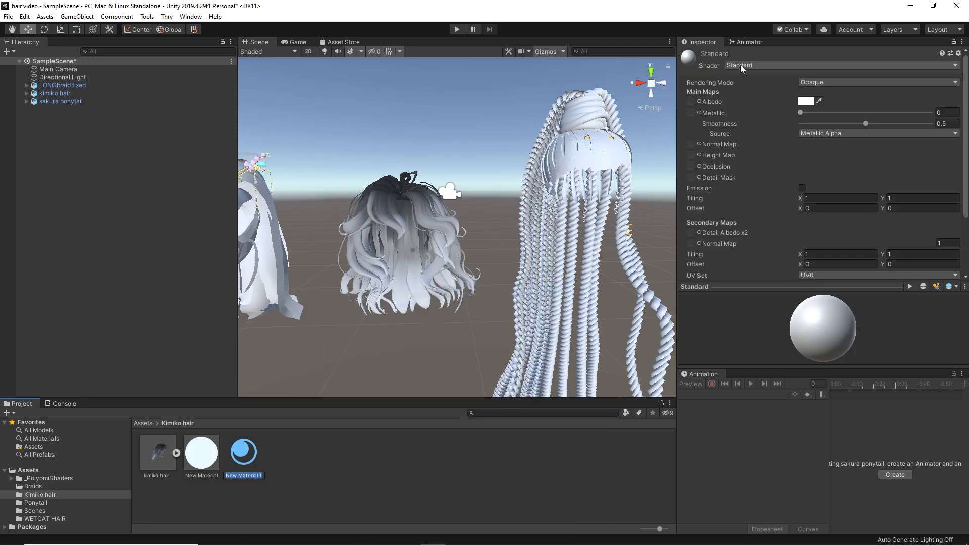
Give New Material 1 the .poiyomi > Poiyomi Toon shader with the Cutout rendering preset
{"action": "left_click", "coordinate": [740, 65]}
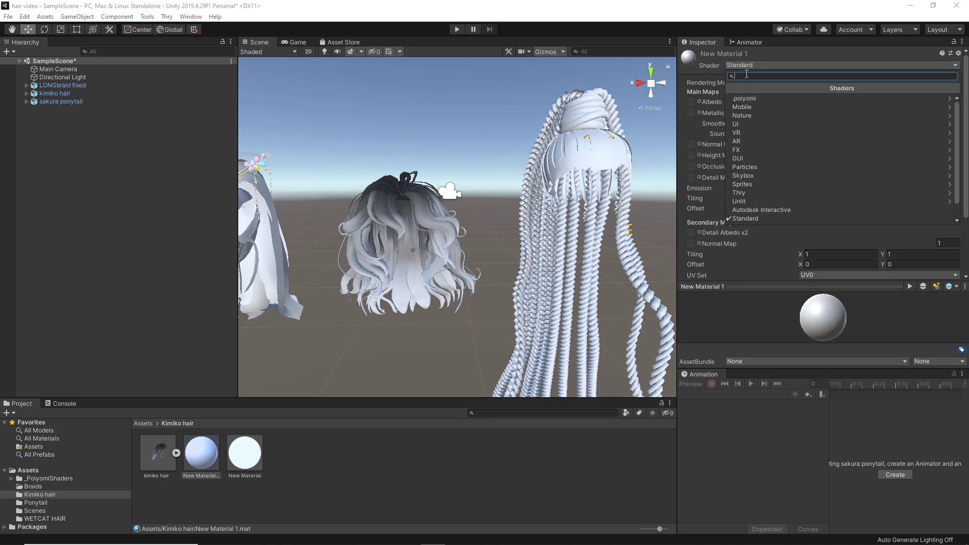
{"action": "left_click", "coordinate": [750, 98]}
{"action": "left_click", "coordinate": [752, 107]}
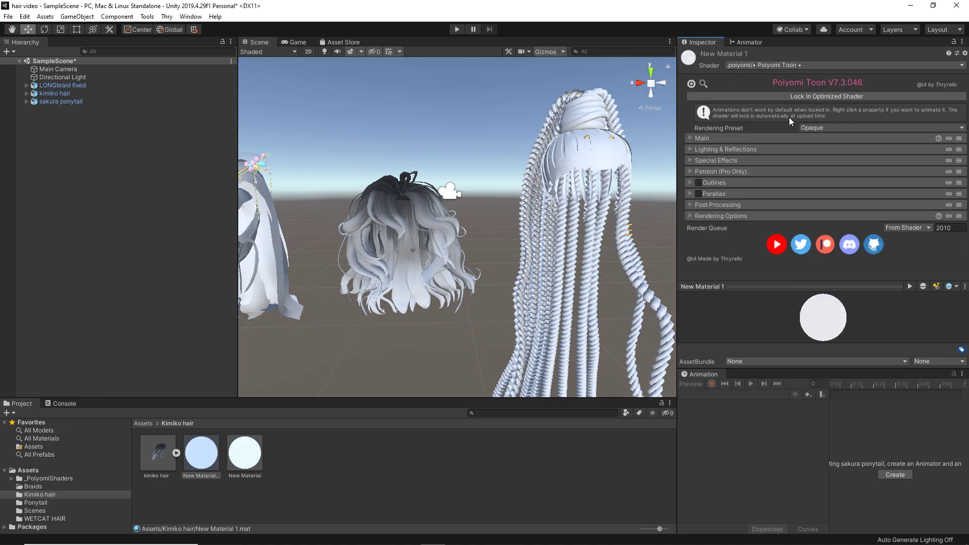
{"action": "left_click", "coordinate": [818, 129]}
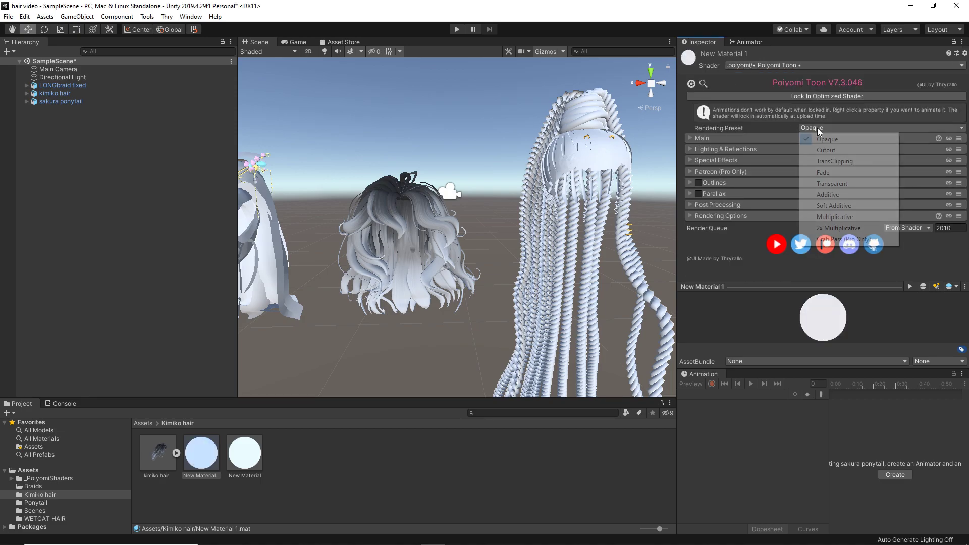
{"action": "left_click", "coordinate": [821, 152]}
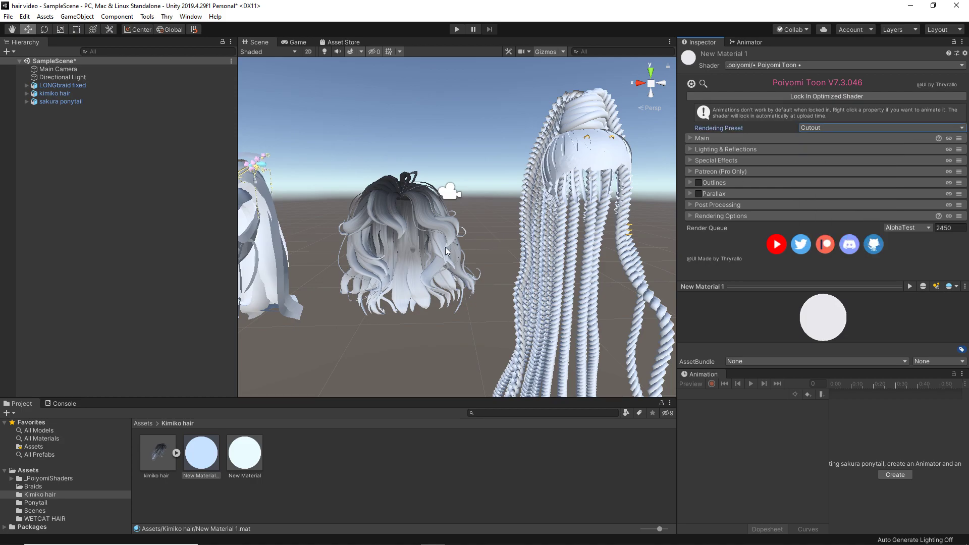
{"action": "right_click_drag", "start_coordinate": [448, 250], "coordinate": [266, 296]}
{"action": "right_click_drag", "start_coordinate": [429, 217], "coordinate": [567, 201]}
Apply New Material 1 to the kimiko hair and expand its Main properties on the hair mesh
{"action": "left_click", "coordinate": [215, 450]}
{"action": "left_click_drag", "start_coordinate": [215, 449], "coordinate": [418, 212]}
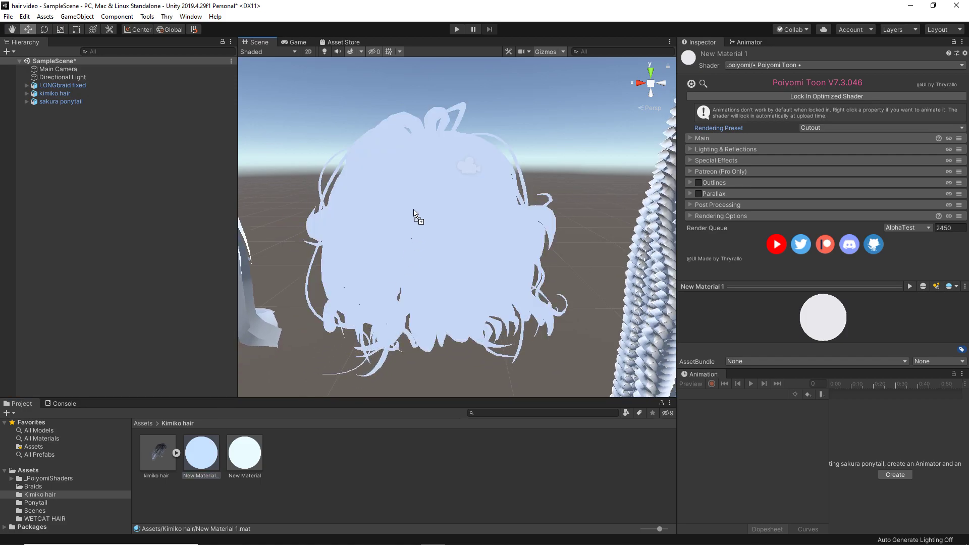
{"action": "right_click_drag", "start_coordinate": [465, 246], "coordinate": [527, 207]}
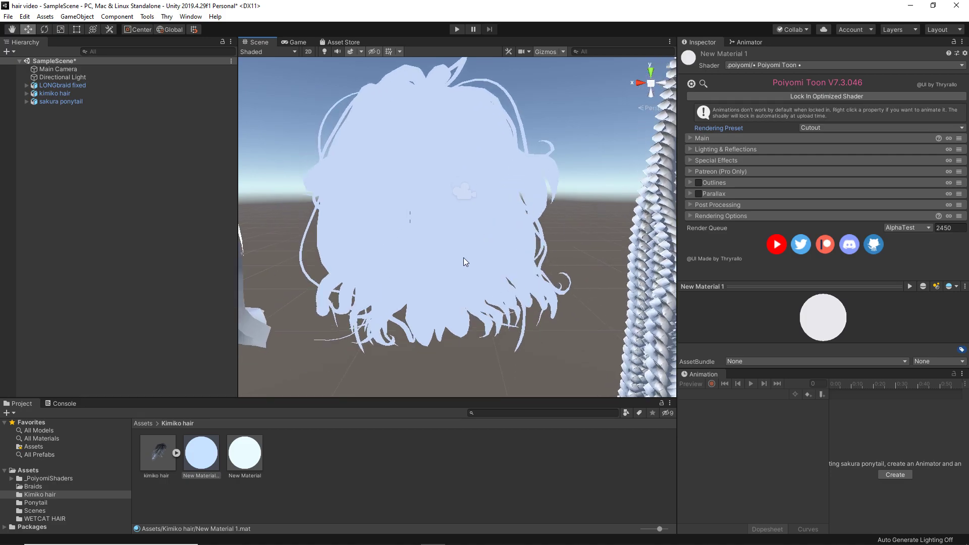
{"action": "left_click", "coordinate": [444, 220]}
{"action": "left_click", "coordinate": [540, 205]}
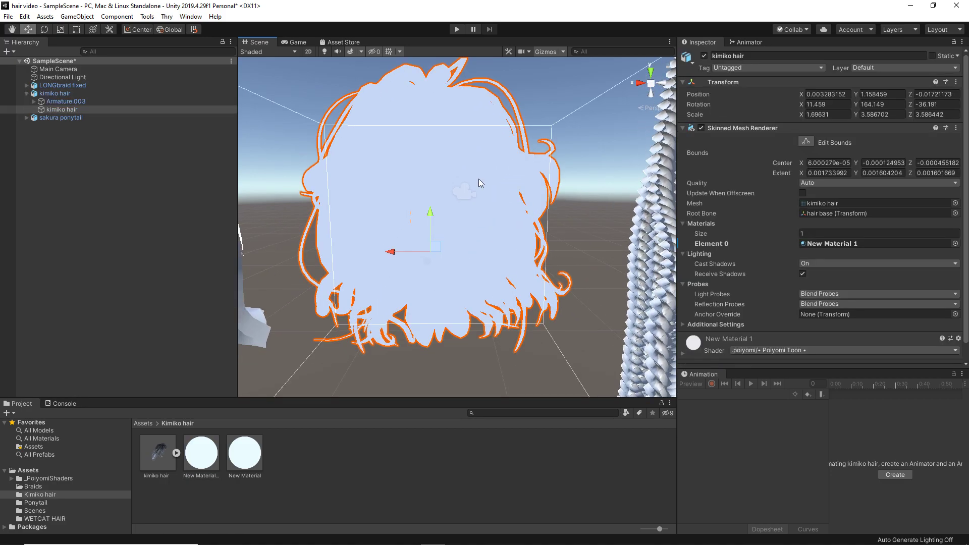
{"action": "scroll", "coordinate": [758, 286], "scroll_direction": "down", "scroll_amount": 8}
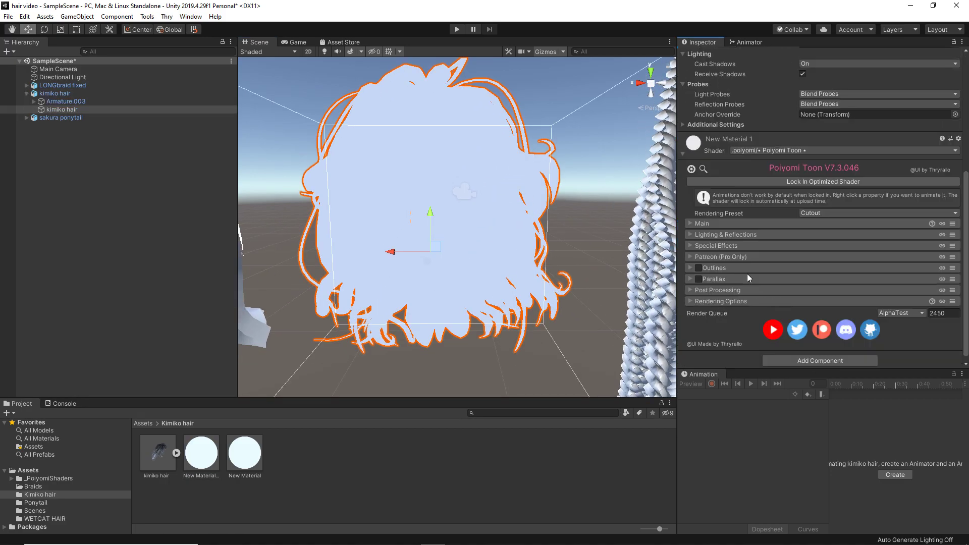
{"action": "left_click", "coordinate": [705, 223]}
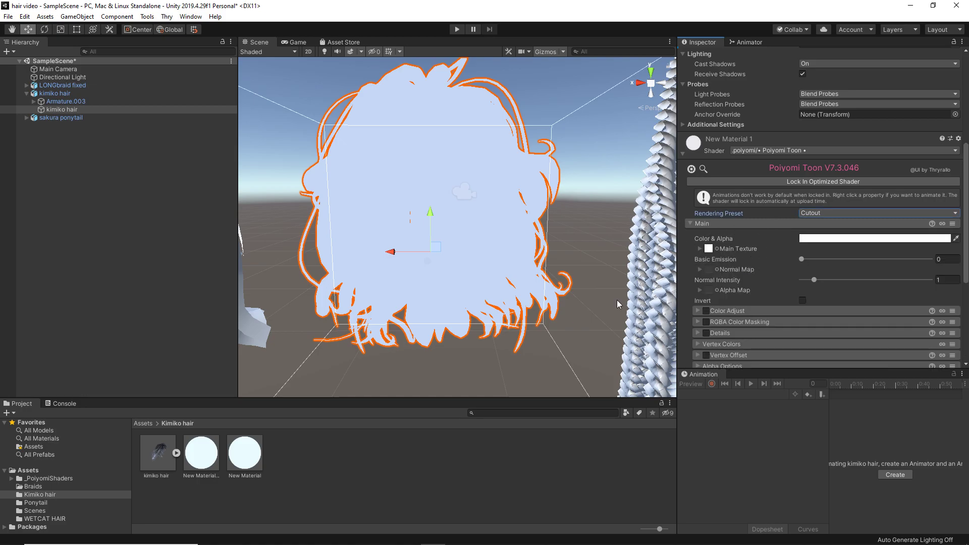
Set WETCAT HAIR texture 42 as the Main Texture, turning the hair purple
{"action": "left_click", "coordinate": [69, 519]}
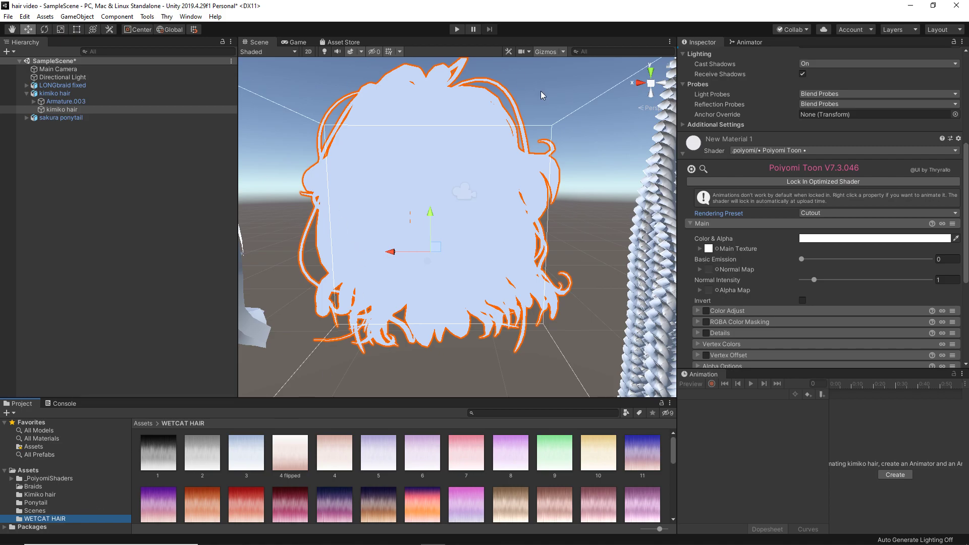
{"action": "scroll", "coordinate": [370, 484], "scroll_direction": "down", "scroll_amount": 5}
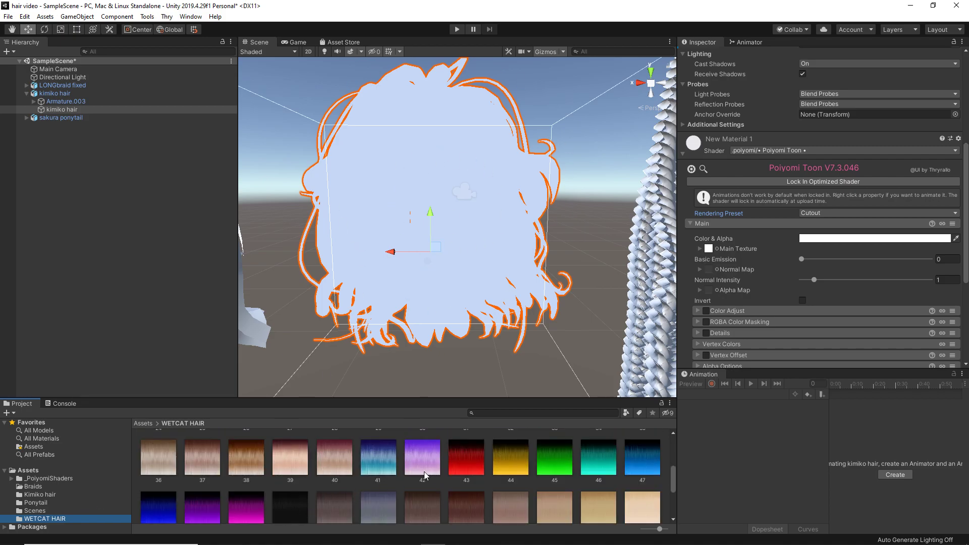
{"action": "left_click_drag", "start_coordinate": [423, 459], "coordinate": [708, 249]}
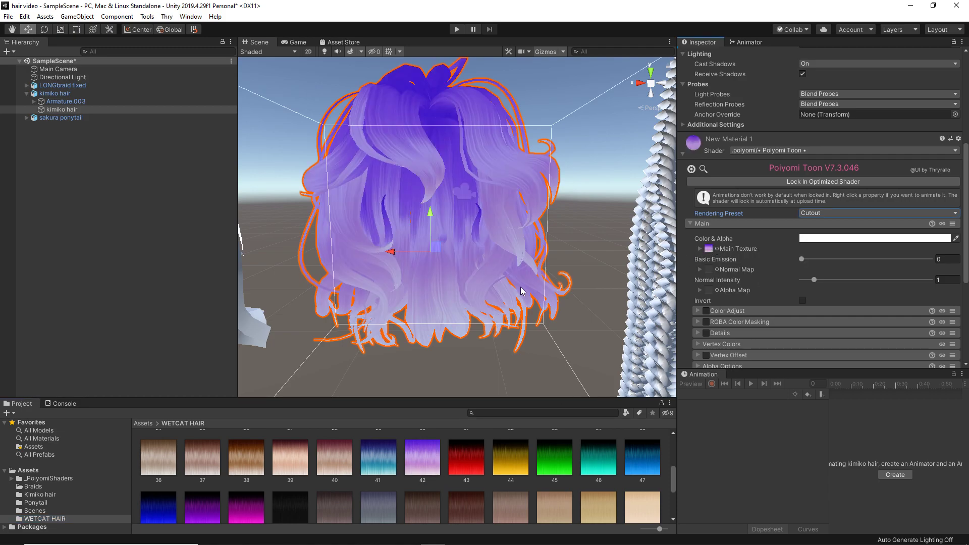
{"action": "right_click_drag", "start_coordinate": [522, 291], "coordinate": [283, 333]}
{"action": "middle_click_drag", "start_coordinate": [464, 172], "coordinate": [413, 271]}
{"action": "mouse_move", "coordinate": [480, 289]}
{"action": "left_mouse_down", "text": "alt"}
{"action": "mouse_move", "coordinate": [447, 308]}
{"action": "mouse_move", "coordinate": [526, 283]}
{"action": "mouse_move", "coordinate": [428, 306]}
{"action": "mouse_move", "coordinate": [476, 290]}
{"action": "left_mouse_up", "text": "alt"}
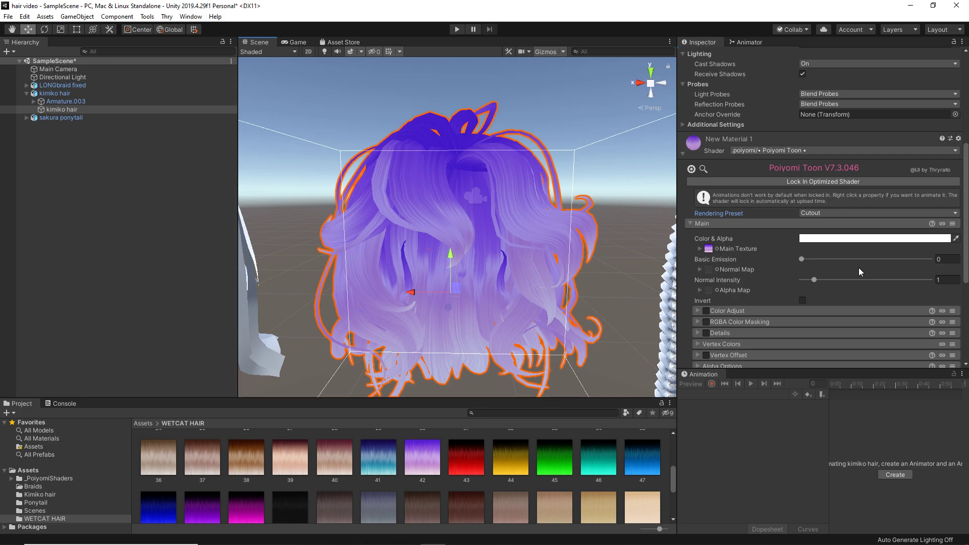
{"action": "scroll", "coordinate": [860, 271], "scroll_direction": "down", "scroll_amount": 6}
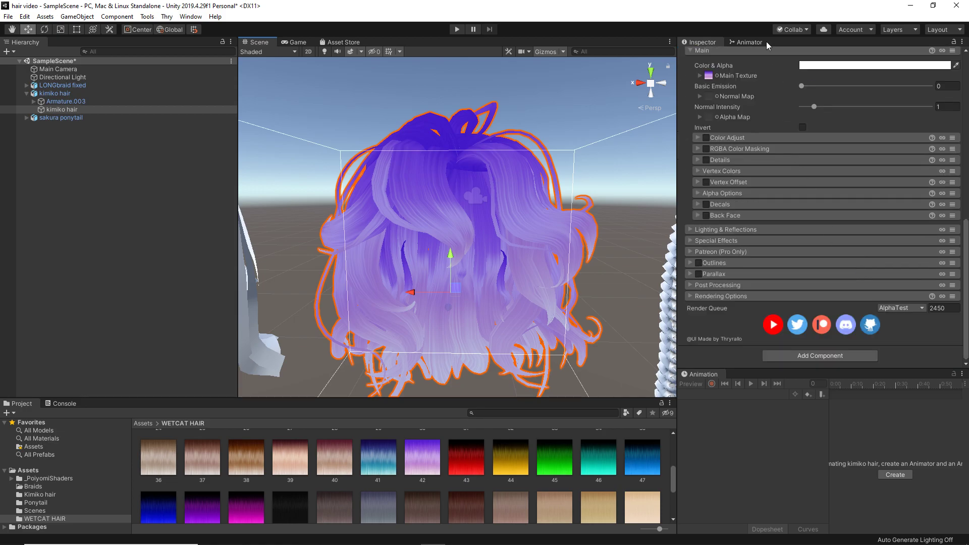
Set Cull from Back to Off in New Material 1's Rendering Options and orbit to check the hair
{"action": "left_click", "coordinate": [705, 297]}
{"action": "scroll", "coordinate": [712, 287], "scroll_direction": "down", "scroll_amount": 3}
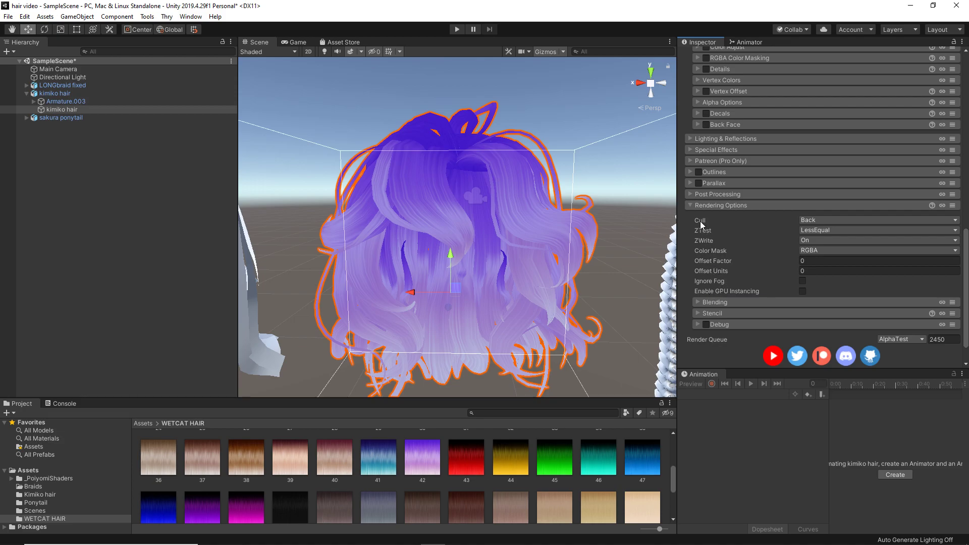
{"action": "left_click", "coordinate": [809, 221]}
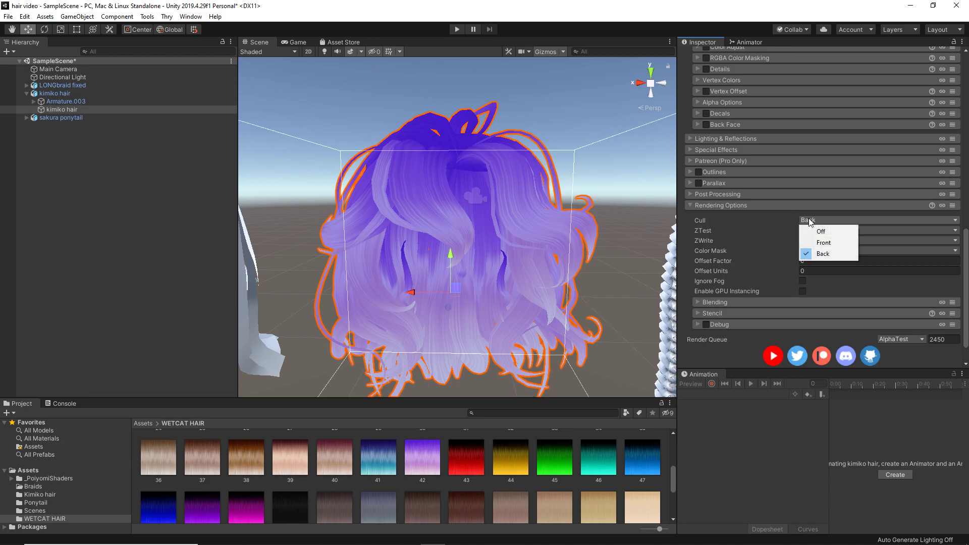
{"action": "left_click", "coordinate": [815, 232]}
{"action": "right_click_drag", "start_coordinate": [480, 232], "coordinate": [475, 255]}
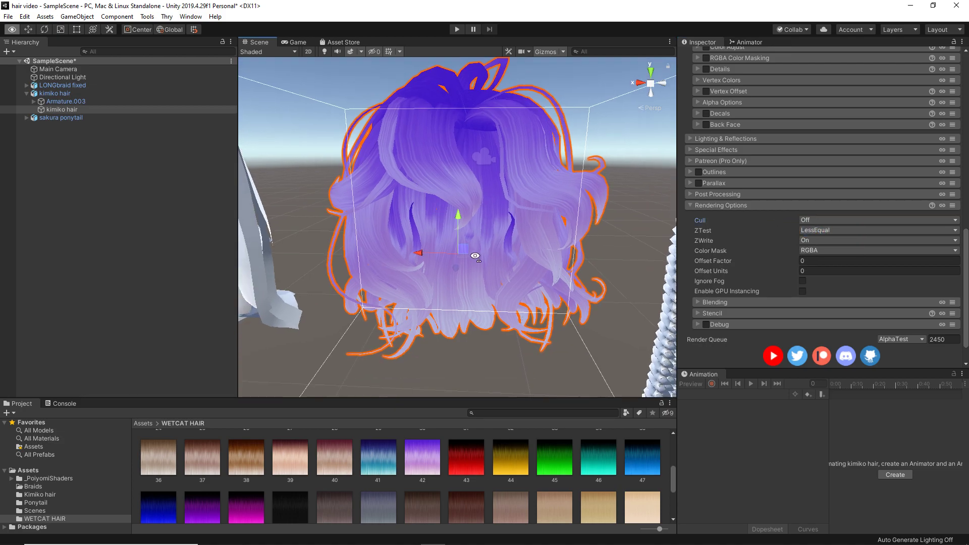
{"action": "left_click_drag", "start_coordinate": [475, 256], "coordinate": [468, 251], "text": "alt"}
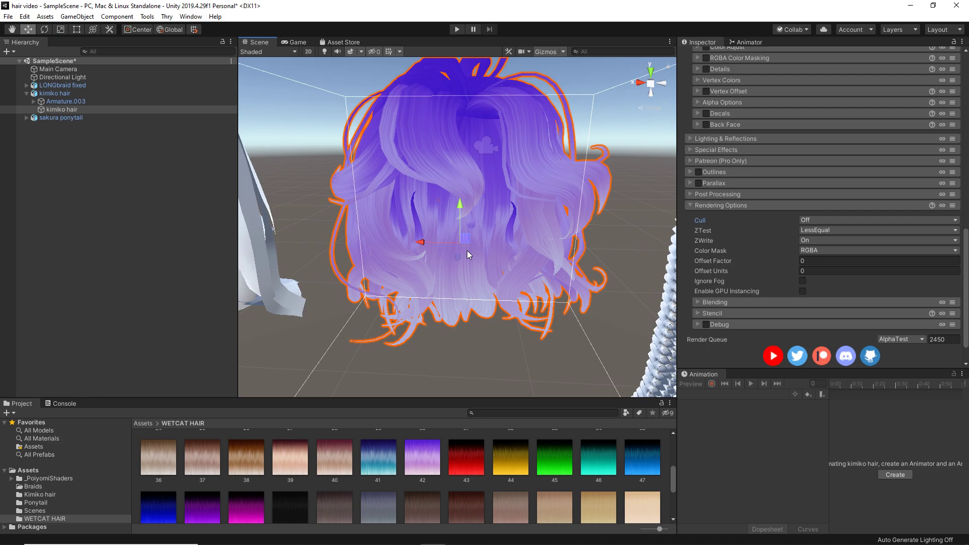
{"action": "middle_click_drag", "start_coordinate": [505, 211], "coordinate": [548, 215]}
{"action": "right_click_drag", "start_coordinate": [548, 215], "coordinate": [498, 243]}
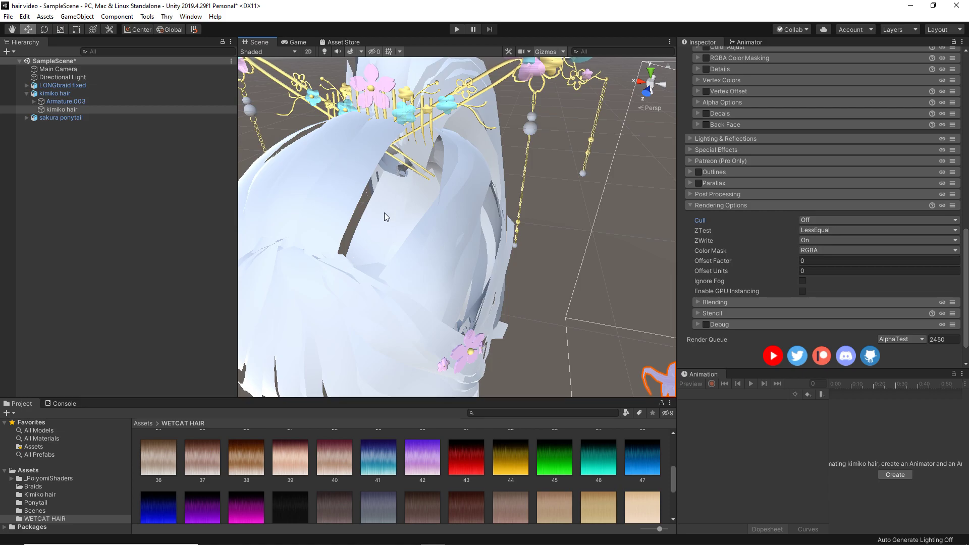
{"action": "scroll", "coordinate": [382, 193], "scroll_direction": "down", "scroll_amount": 3}
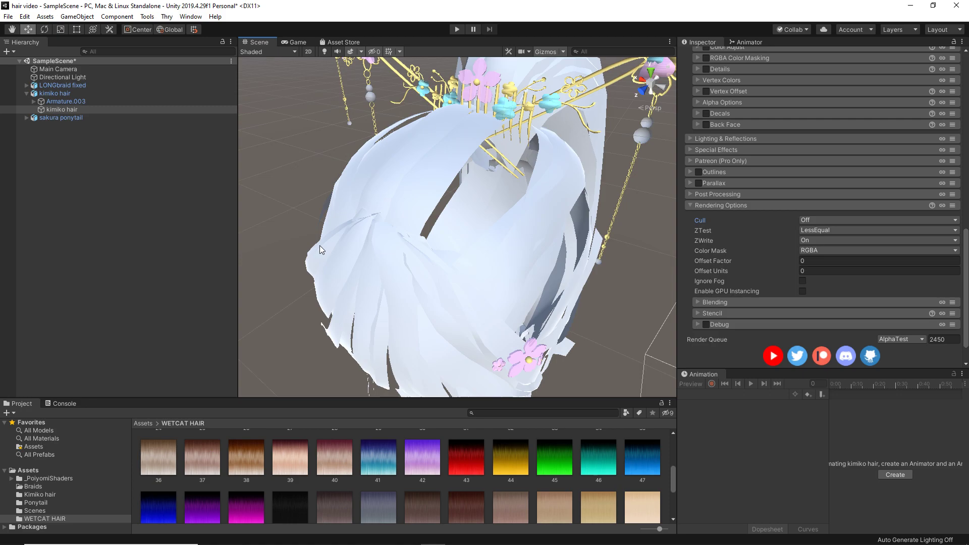
{"action": "right_click_drag", "start_coordinate": [319, 245], "coordinate": [607, 191]}
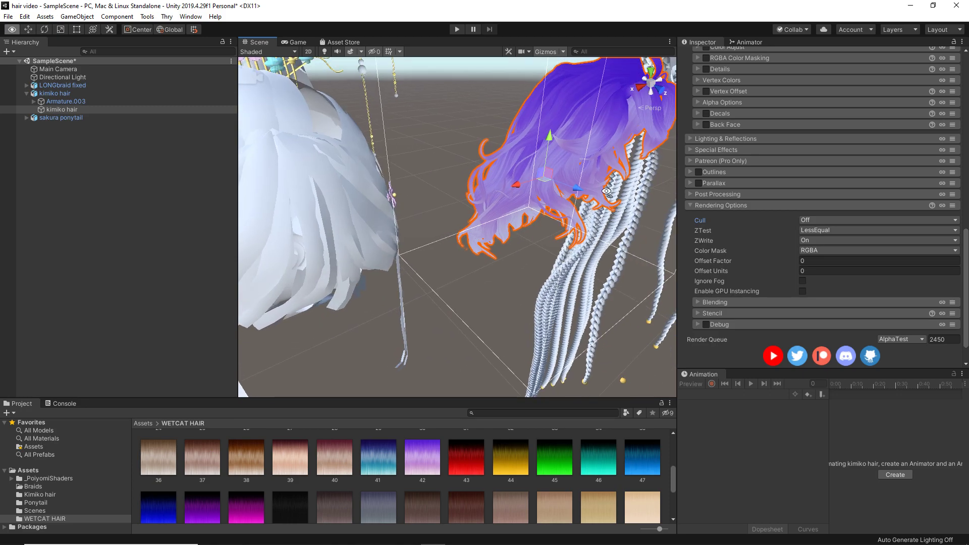
{"action": "right_click_drag", "start_coordinate": [507, 306], "coordinate": [471, 275]}
{"action": "scroll", "coordinate": [472, 275], "scroll_direction": "down", "scroll_amount": 2}
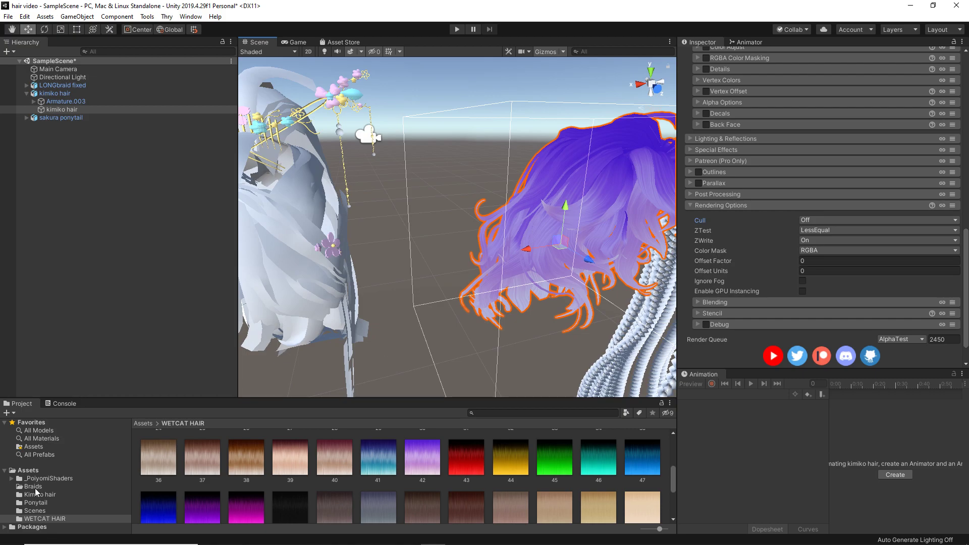
Open the Braids folder and select the high top braids by bunisu mesh in the scene
{"action": "left_click", "coordinate": [35, 488]}
{"action": "middle_click_drag", "start_coordinate": [393, 358], "coordinate": [333, 363]}
{"action": "right_click_drag", "start_coordinate": [333, 362], "coordinate": [320, 332]}
{"action": "middle_click_drag", "start_coordinate": [320, 332], "coordinate": [187, 307]}
{"action": "right_click_drag", "start_coordinate": [389, 204], "coordinate": [419, 200]}
{"action": "middle_click_drag", "start_coordinate": [419, 199], "coordinate": [472, 204]}
{"action": "left_click", "coordinate": [479, 162]}
{"action": "left_click", "coordinate": [479, 162]}
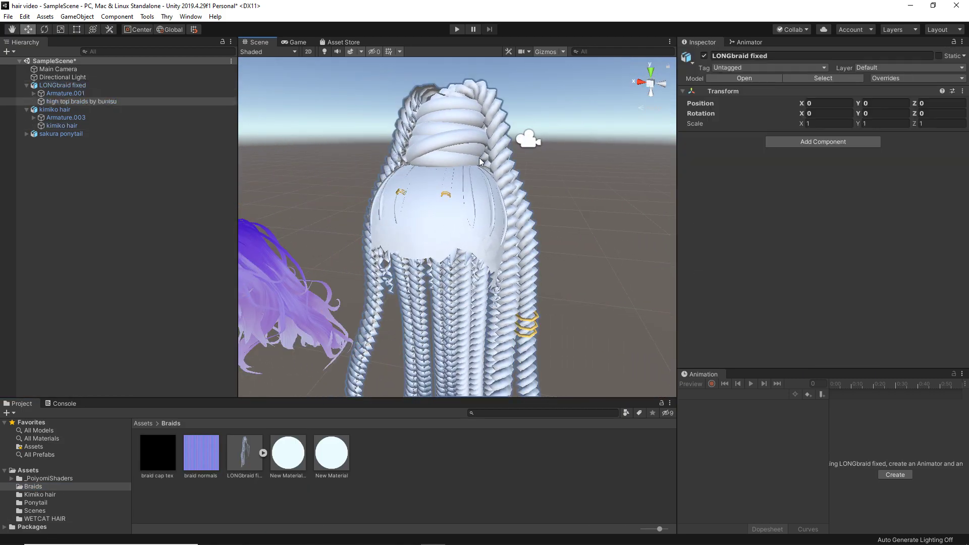
{"action": "left_click", "coordinate": [480, 162]}
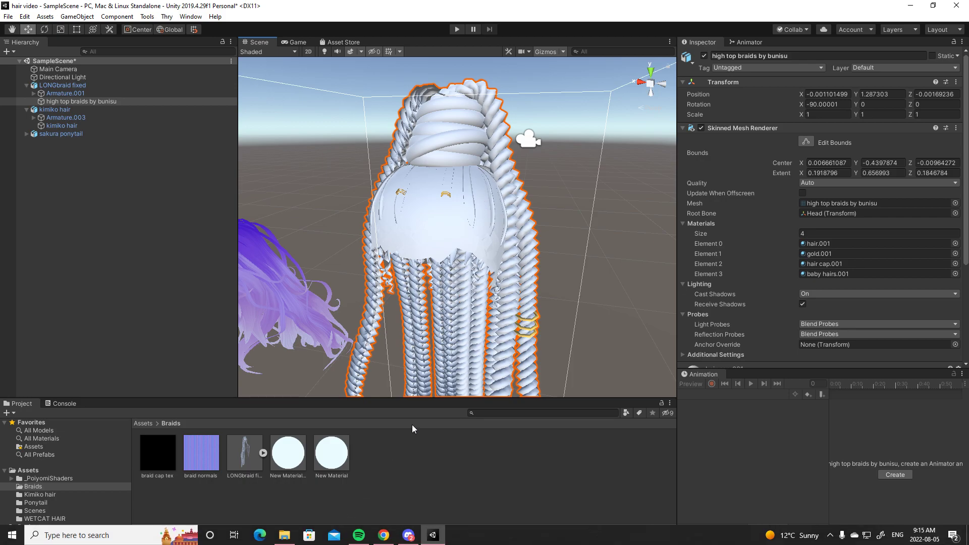
{"action": "left_click", "coordinate": [501, 178]}
{"action": "left_click", "coordinate": [501, 178]}
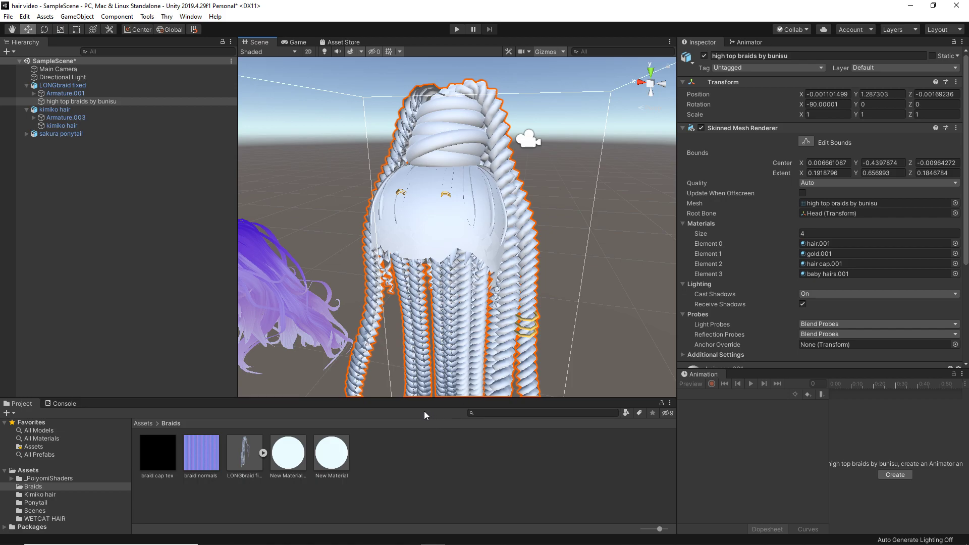
Apply New Material 1 to the braids and expand its shader and Main settings
{"action": "left_click_drag", "start_coordinate": [293, 457], "coordinate": [519, 230]}
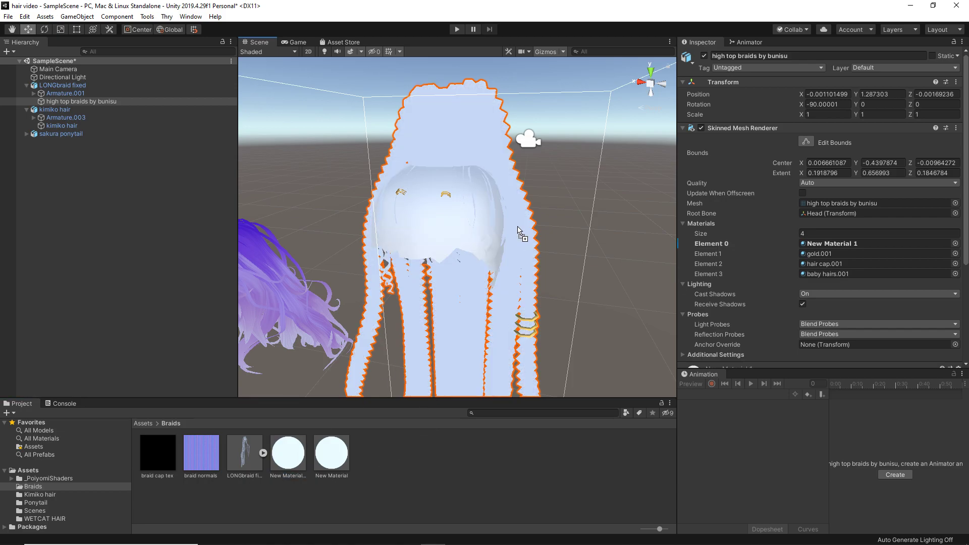
{"action": "left_click_drag", "start_coordinate": [578, 300], "coordinate": [570, 245], "text": "alt"}
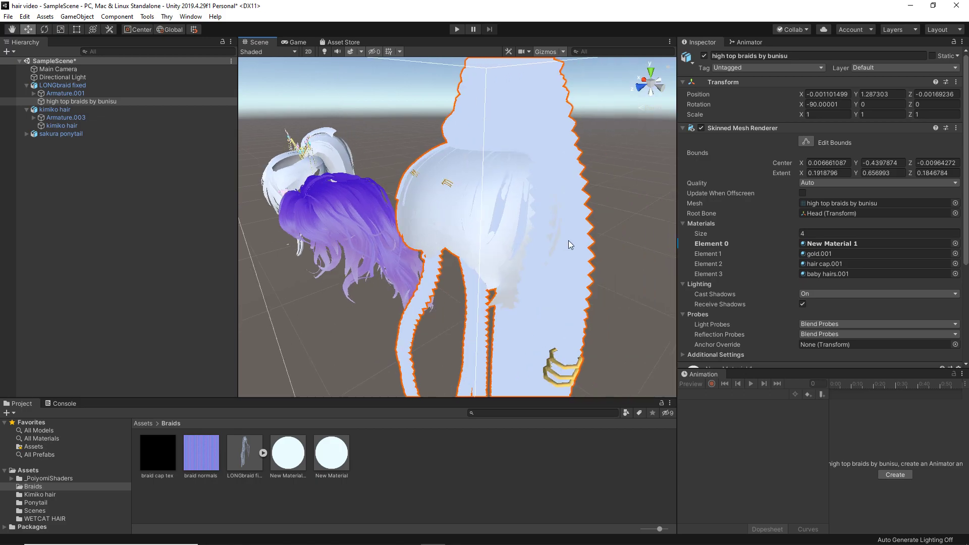
{"action": "scroll", "coordinate": [753, 276], "scroll_direction": "down", "scroll_amount": 3}
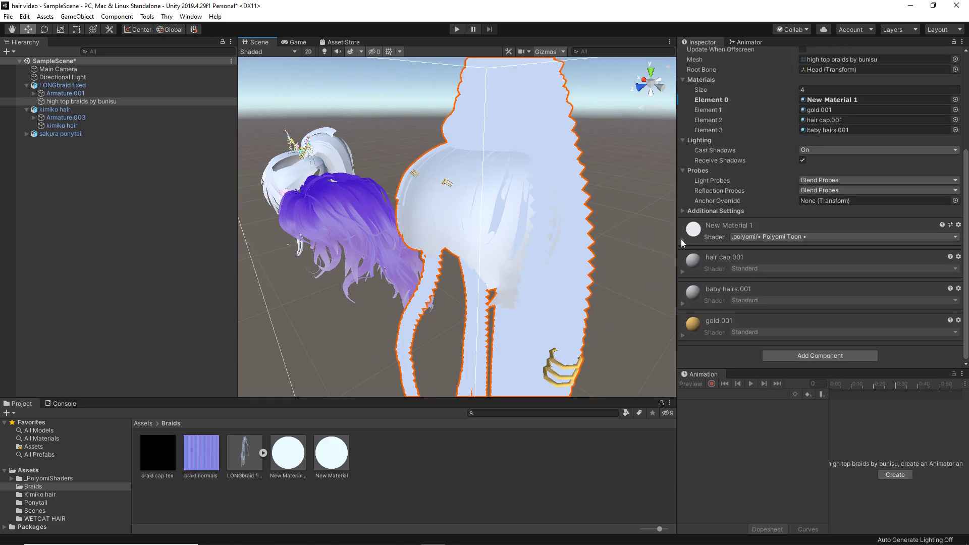
{"action": "left_click", "coordinate": [682, 239]}
{"action": "scroll", "coordinate": [754, 256], "scroll_direction": "down", "scroll_amount": 3}
{"action": "left_click", "coordinate": [735, 220]}
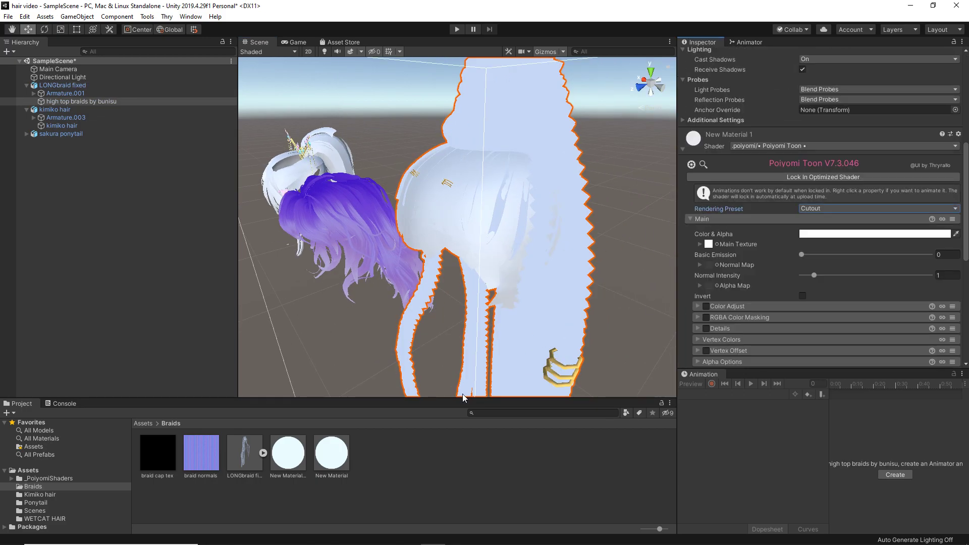
Set WETCAT HAIR texture 51 as the Main Texture, making the braids black
{"action": "left_click", "coordinate": [71, 525]}
{"action": "left_click", "coordinate": [74, 511]}
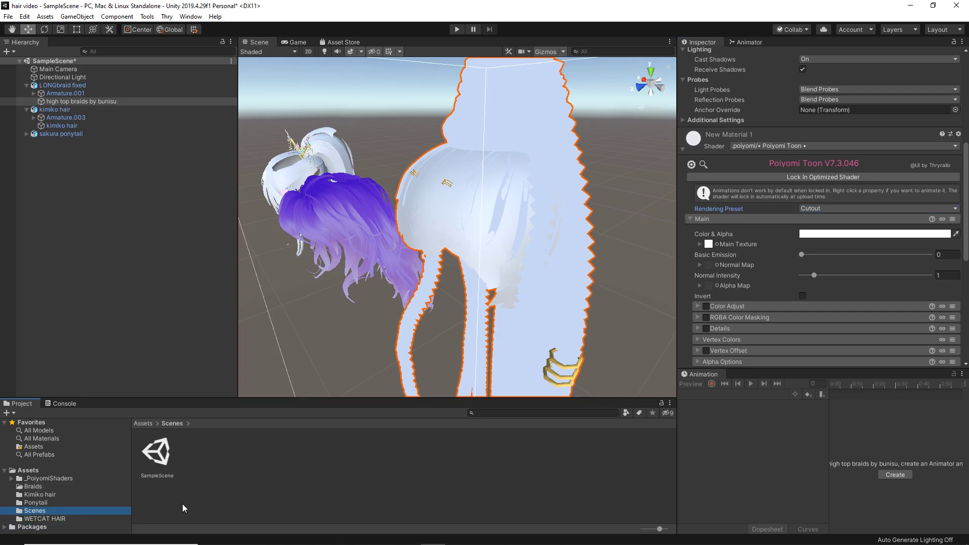
{"action": "left_click", "coordinate": [75, 518]}
{"action": "scroll", "coordinate": [233, 503], "scroll_direction": "down", "scroll_amount": 4}
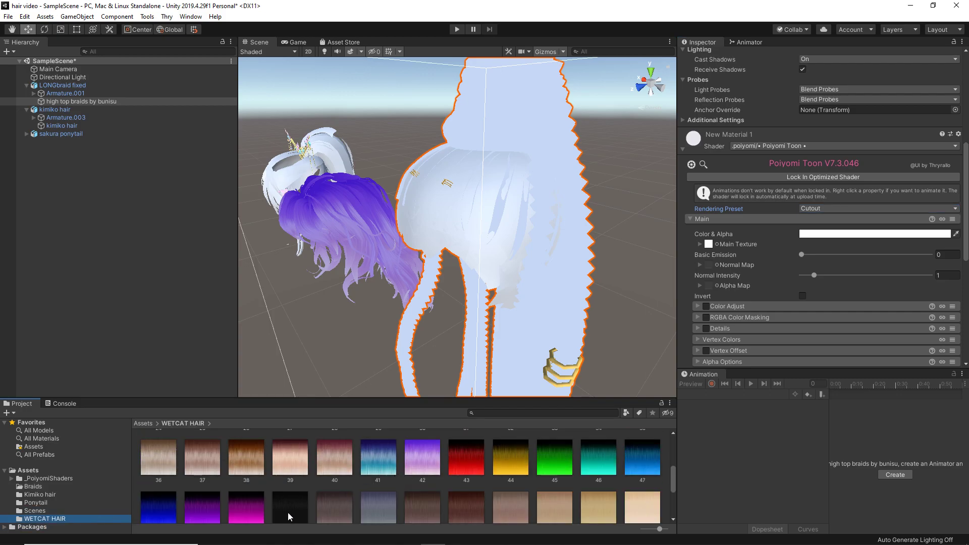
{"action": "left_click_drag", "start_coordinate": [288, 513], "coordinate": [709, 244]}
{"action": "right_click_drag", "start_coordinate": [581, 273], "coordinate": [438, 276]}
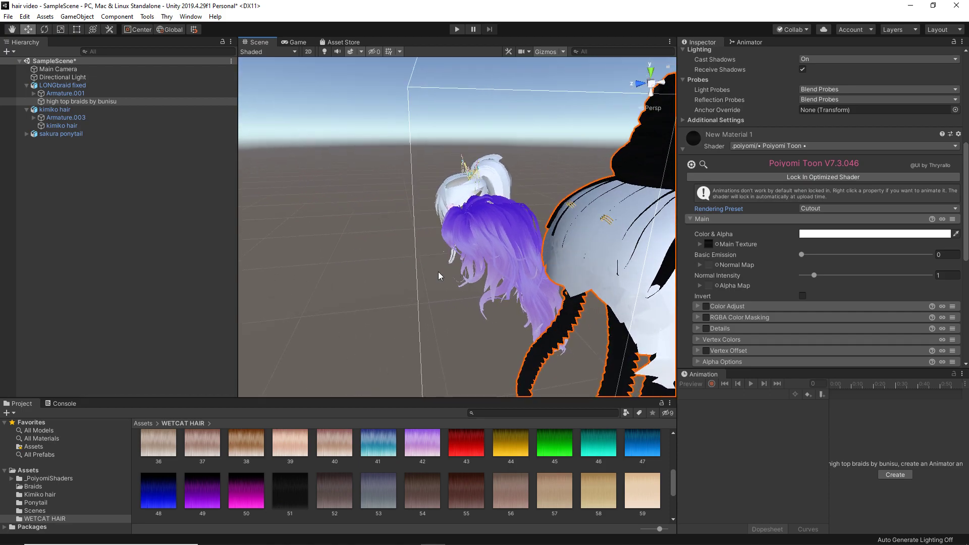
{"action": "middle_click_drag", "start_coordinate": [415, 286], "coordinate": [371, 295]}
{"action": "middle_click_drag", "start_coordinate": [529, 319], "coordinate": [540, 279]}
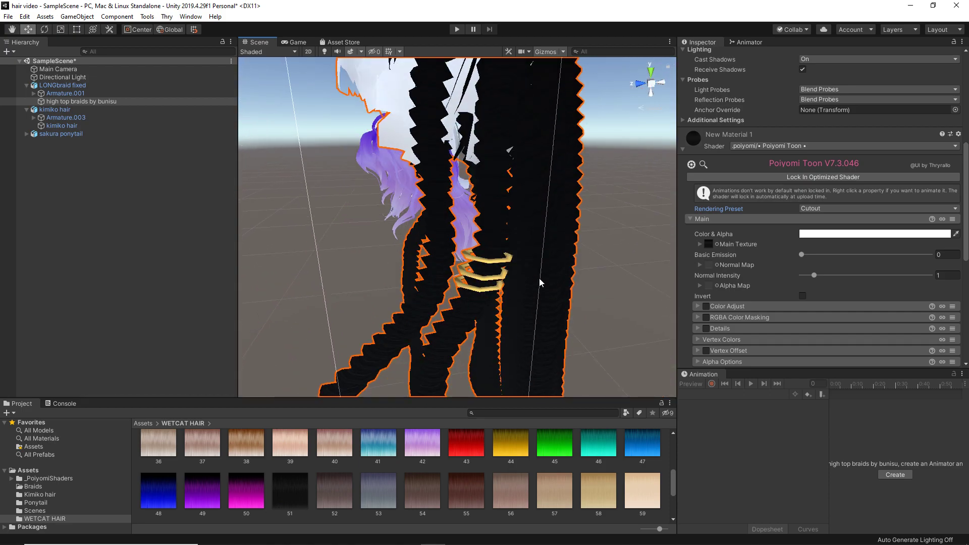
{"action": "right_click_drag", "start_coordinate": [540, 283], "coordinate": [426, 322]}
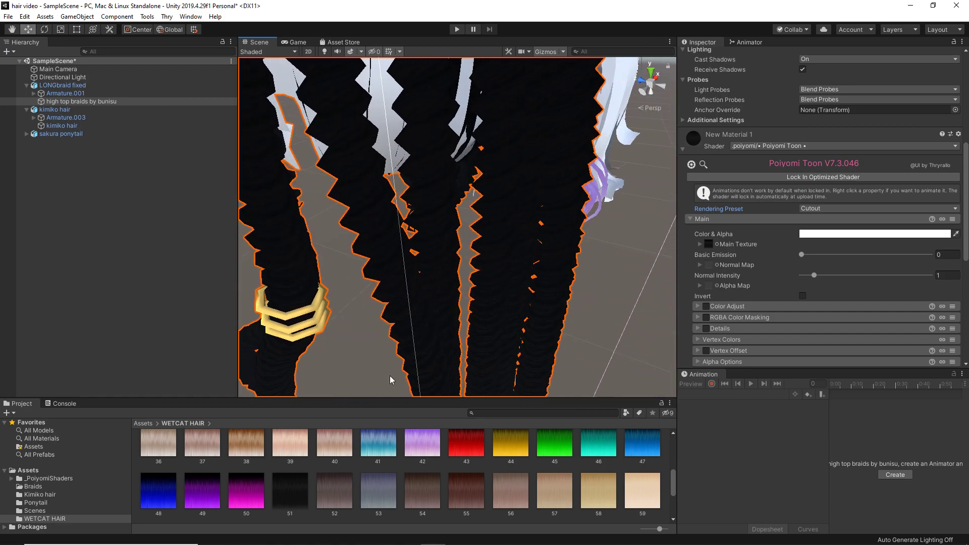
Assign braid normals as the Normal Map and fix it to import as a normal map
{"action": "left_click", "coordinate": [39, 487]}
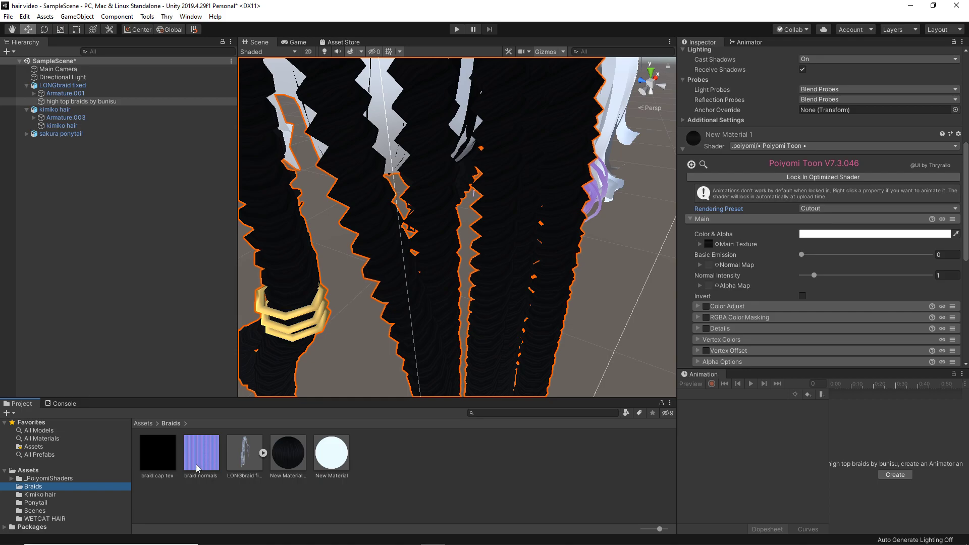
{"action": "left_click_drag", "start_coordinate": [207, 469], "coordinate": [708, 265]}
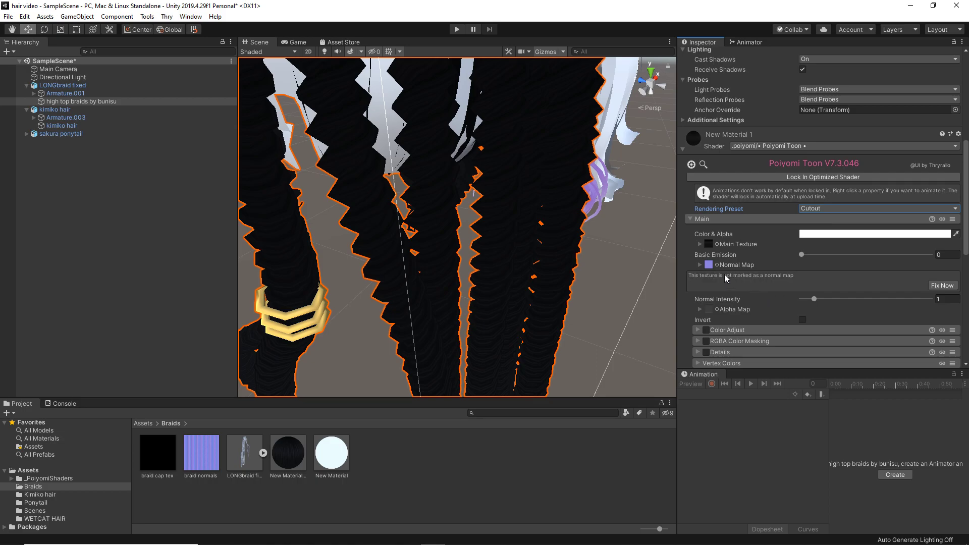
{"action": "left_click", "coordinate": [945, 286]}
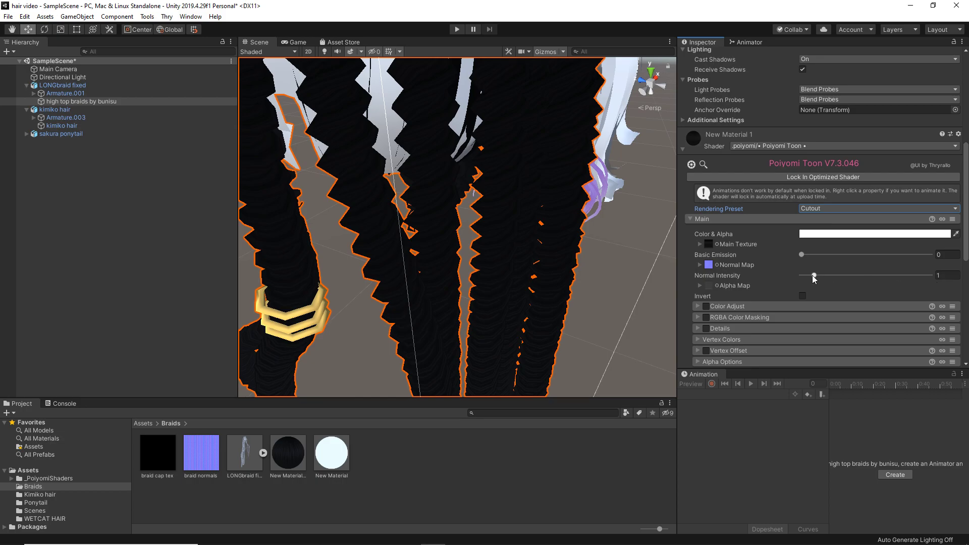
Adjust Normal Intensity to 4.64, orbiting to check the braid shading
{"action": "left_click_drag", "start_coordinate": [813, 275], "coordinate": [960, 286]}
{"action": "right_click_drag", "start_coordinate": [544, 332], "coordinate": [469, 369]}
{"action": "middle_click_drag", "start_coordinate": [469, 369], "coordinate": [439, 313]}
{"action": "left_click_drag", "start_coordinate": [474, 316], "coordinate": [409, 309], "text": "alt"}
{"action": "left_click_drag", "start_coordinate": [799, 274], "coordinate": [714, 302]}
{"action": "left_click_drag", "start_coordinate": [862, 281], "coordinate": [862, 281]}
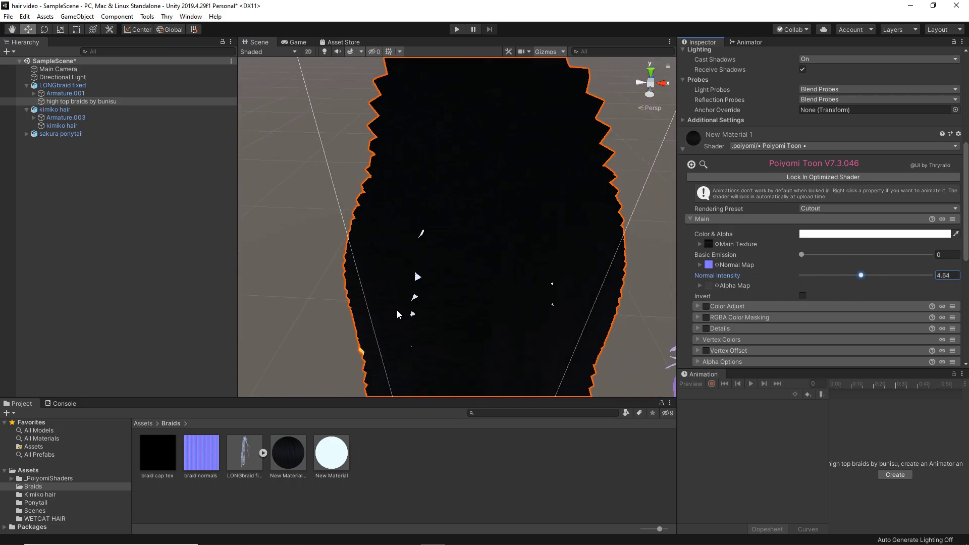
{"action": "left_click_drag", "start_coordinate": [398, 312], "coordinate": [550, 283], "text": "alt"}
{"action": "middle_click_drag", "start_coordinate": [550, 282], "coordinate": [530, 303]}
{"action": "left_click_drag", "start_coordinate": [530, 303], "coordinate": [505, 283], "text": "alt"}
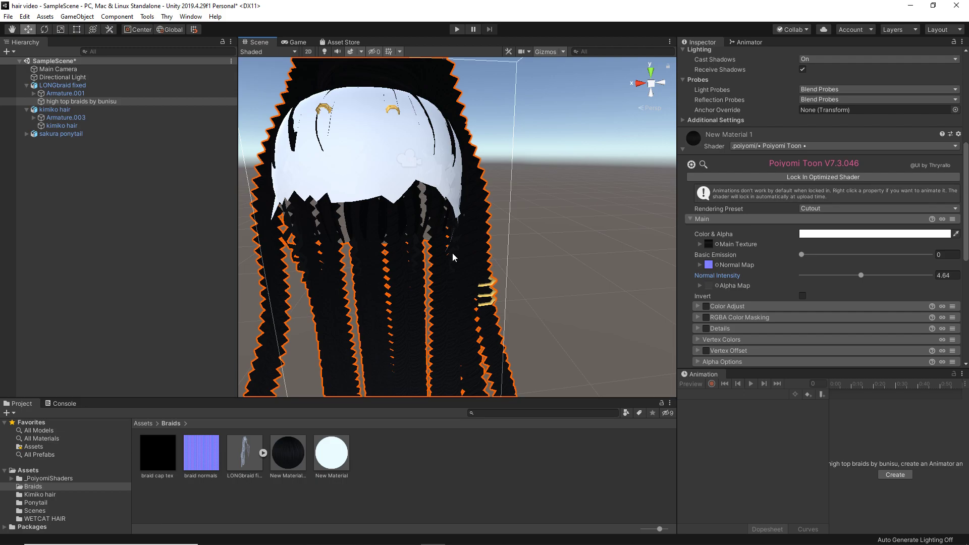
{"action": "left_click_drag", "start_coordinate": [456, 257], "coordinate": [328, 250], "text": "alt"}
{"action": "middle_click_drag", "start_coordinate": [473, 193], "coordinate": [404, 230]}
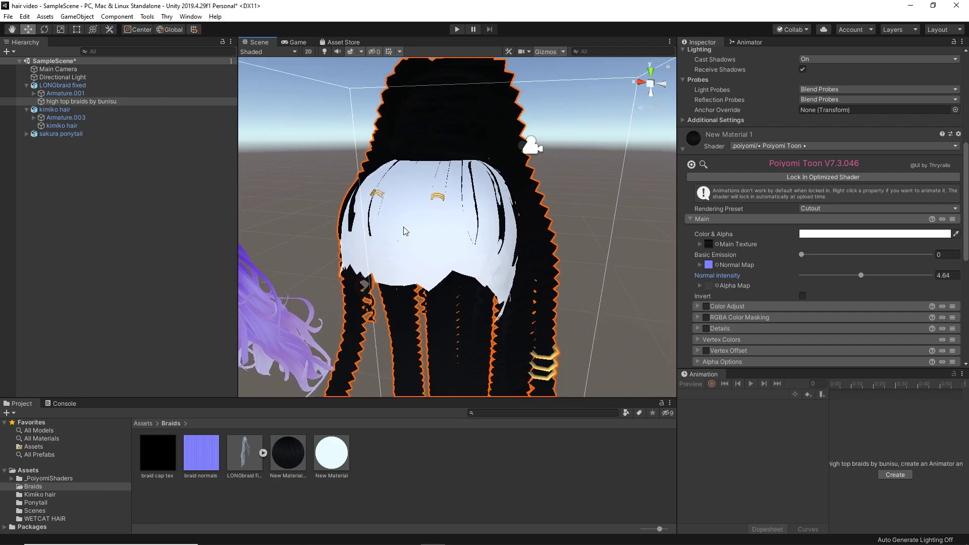
Put New Material on the braids' hair cap and set its Rendering Preset to Cutout
{"action": "left_click", "coordinate": [396, 245]}
{"action": "left_click", "coordinate": [396, 244]}
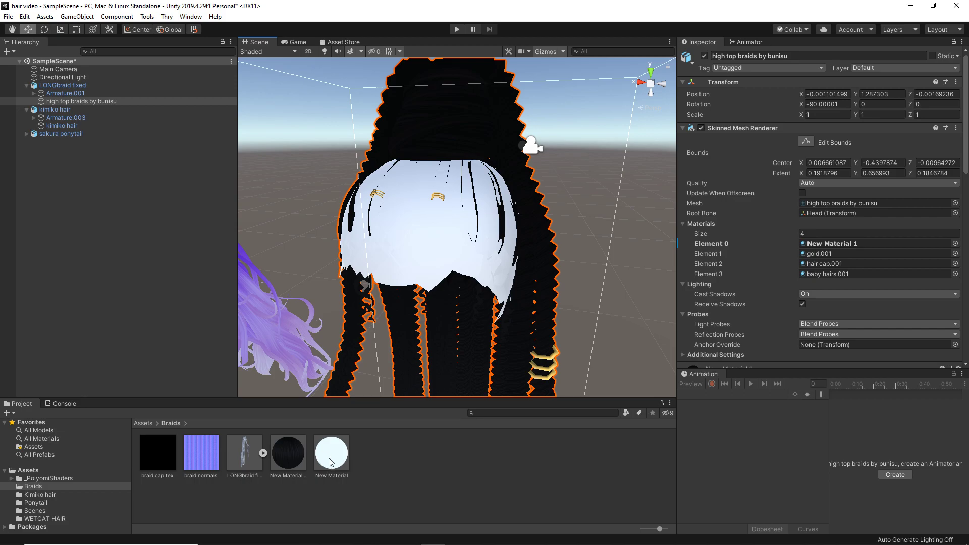
{"action": "left_click_drag", "start_coordinate": [329, 458], "coordinate": [416, 207]}
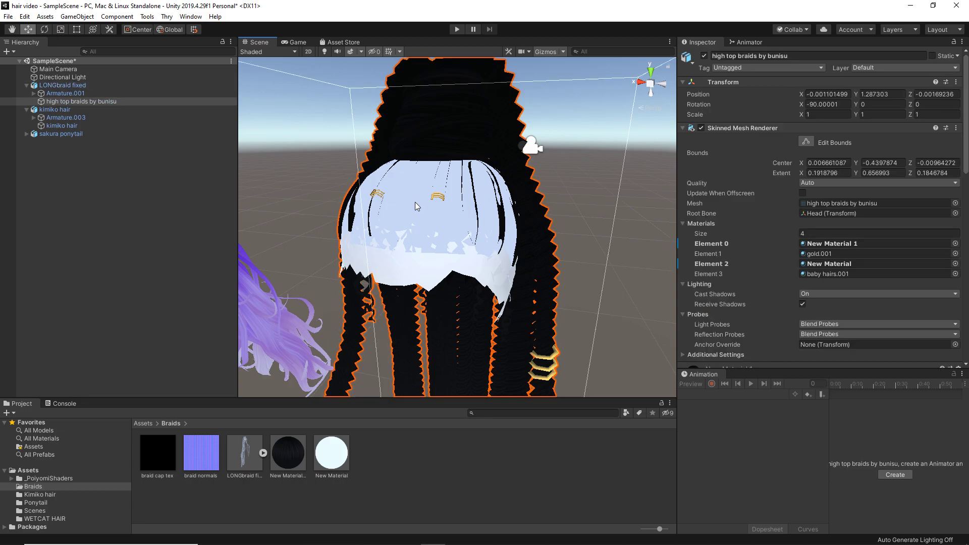
{"action": "scroll", "coordinate": [774, 278], "scroll_direction": "down", "scroll_amount": 3}
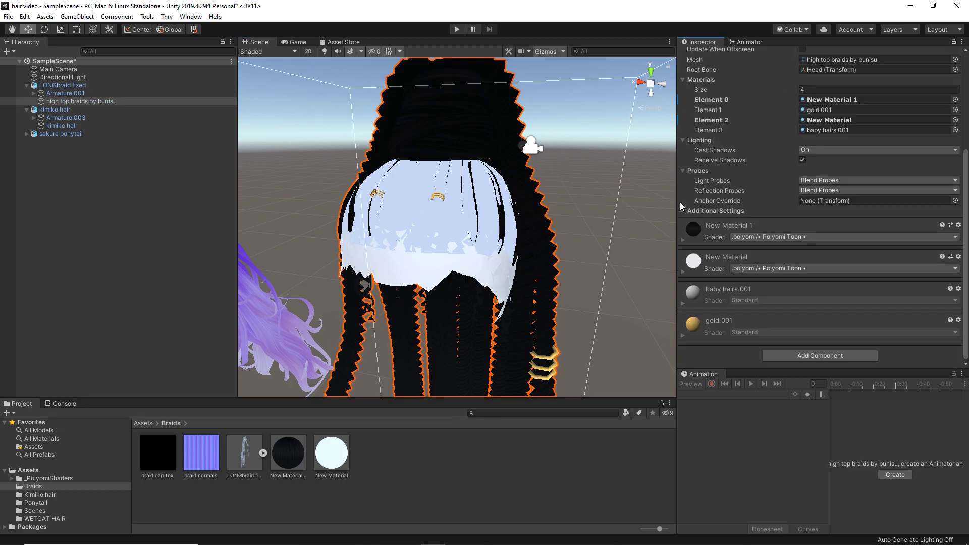
{"action": "left_click", "coordinate": [682, 271]}
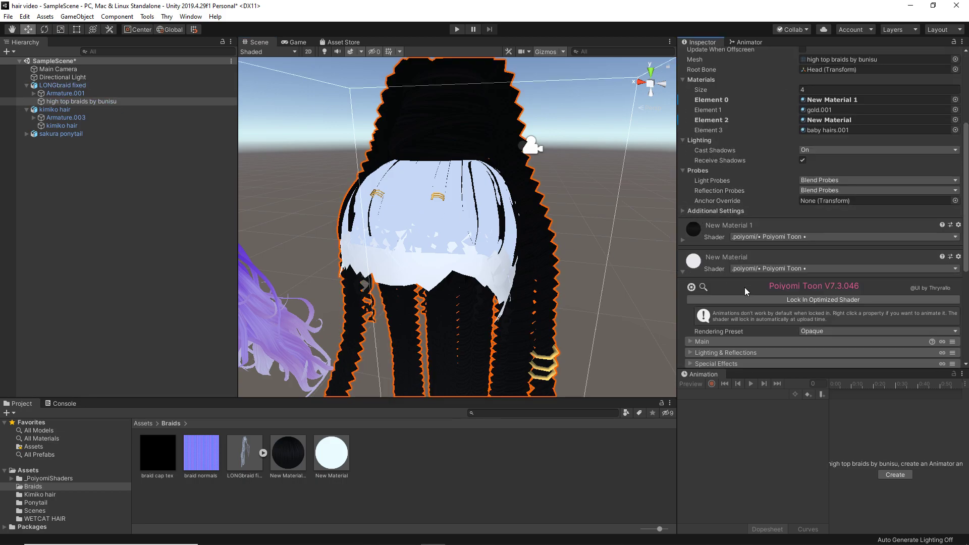
{"action": "scroll", "coordinate": [744, 287], "scroll_direction": "down", "scroll_amount": 3}
{"action": "left_click", "coordinate": [826, 240]}
{"action": "left_click", "coordinate": [823, 262]}
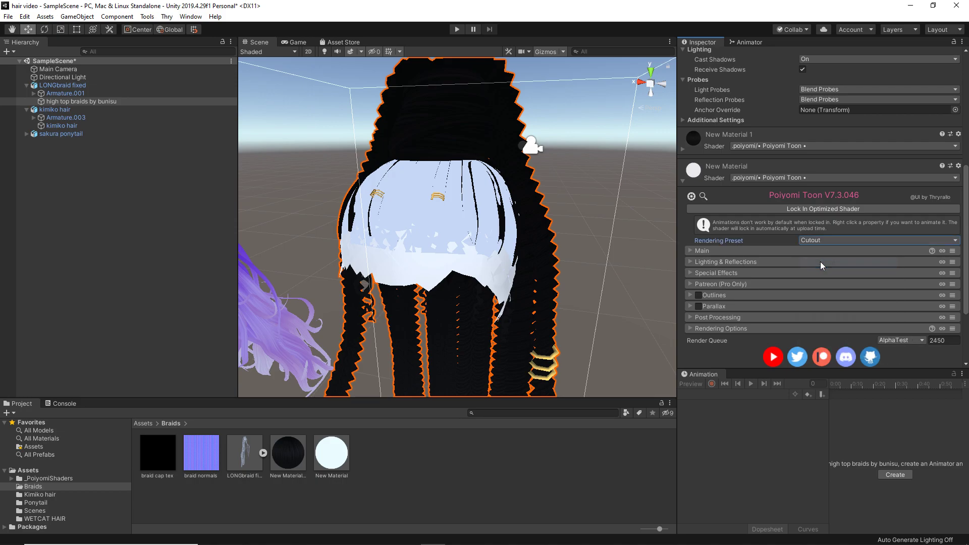
Set braid cap tex as New Material's Main Texture, turning the cap black
{"action": "left_click", "coordinate": [700, 251]}
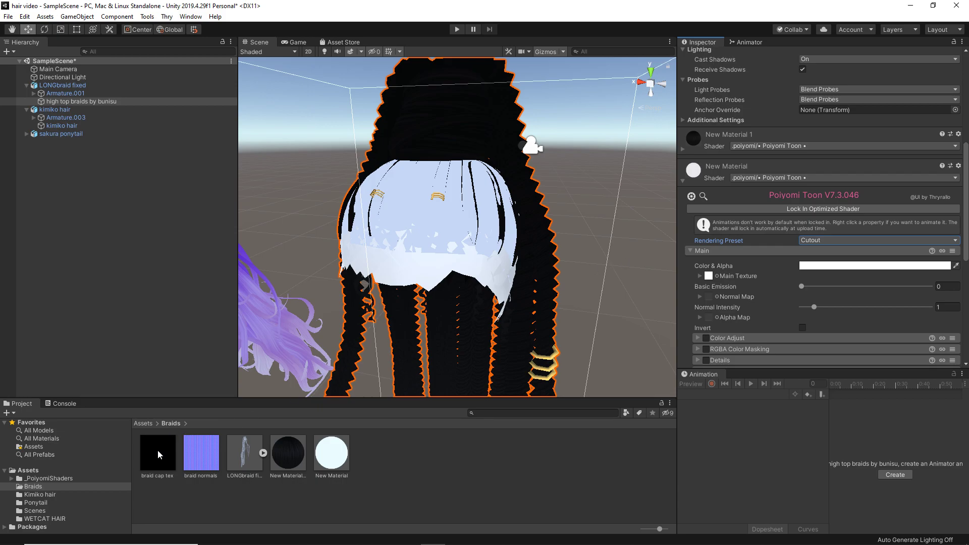
{"action": "left_click_drag", "start_coordinate": [153, 447], "coordinate": [706, 275]}
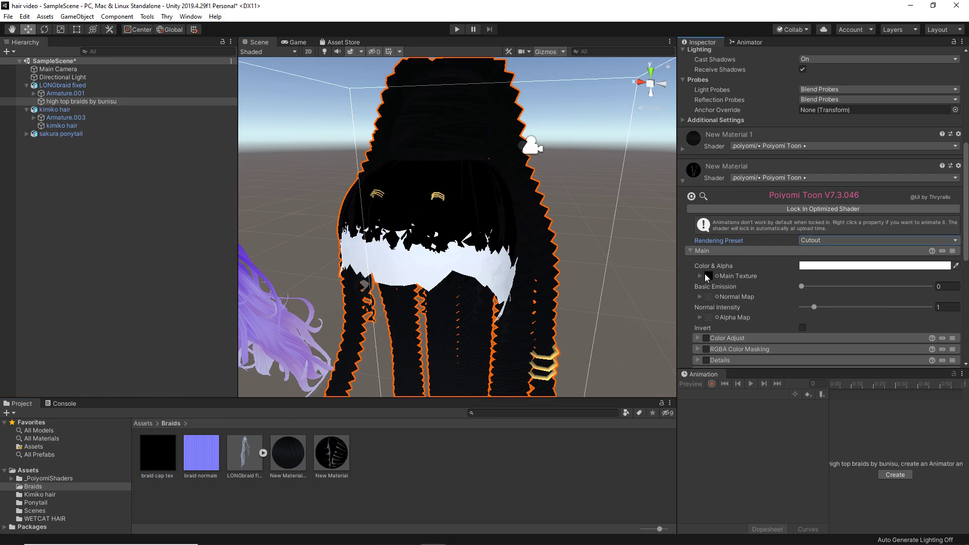
{"action": "left_click_drag", "start_coordinate": [594, 251], "coordinate": [558, 278], "text": "alt"}
Create New Material 2 in the Braids folder with the .poiyomi/Poiyomi Toon shader
{"action": "right_click", "coordinate": [424, 482]}
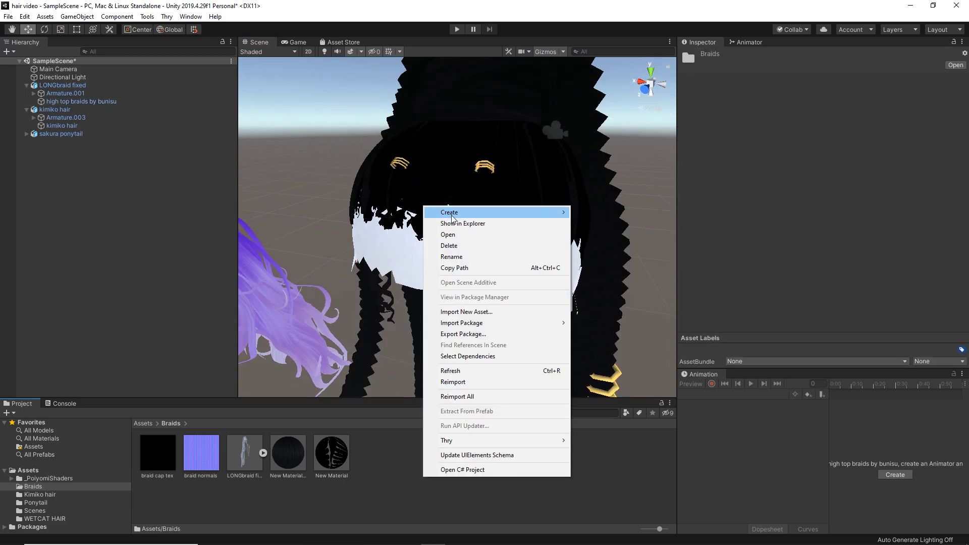
{"action": "mouse_move", "coordinate": [452, 218]}
{"action": "left_click", "coordinate": [621, 291]}
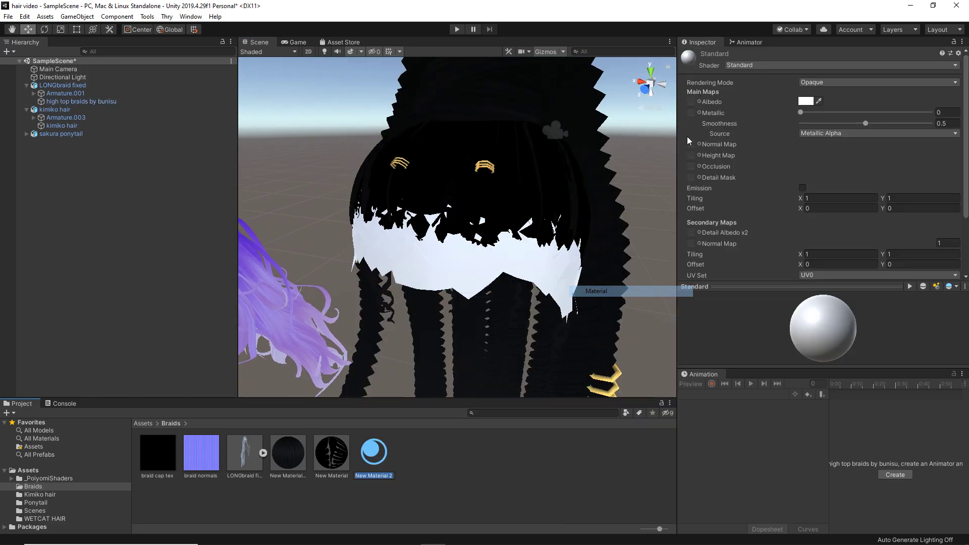
{"action": "left_click", "coordinate": [746, 67]}
{"action": "left_click", "coordinate": [749, 97]}
{"action": "left_click", "coordinate": [766, 104]}
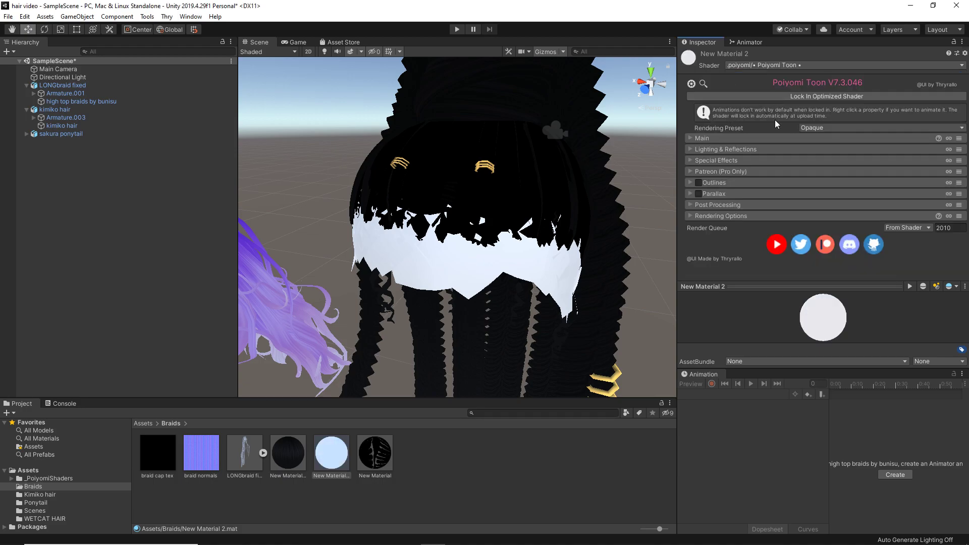
Set New Material 2 to the Transparent rendering preset with main colour alpha 0
{"action": "left_click", "coordinate": [720, 138]}
{"action": "left_click", "coordinate": [808, 127]}
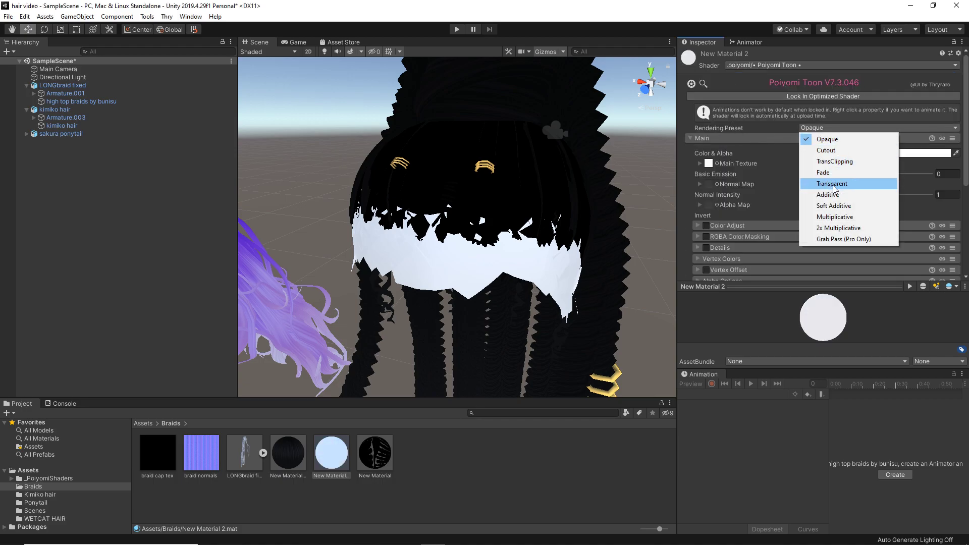
{"action": "left_click", "coordinate": [834, 186]}
{"action": "left_click", "coordinate": [831, 153]}
{"action": "left_click_drag", "start_coordinate": [736, 352], "coordinate": [633, 329]}
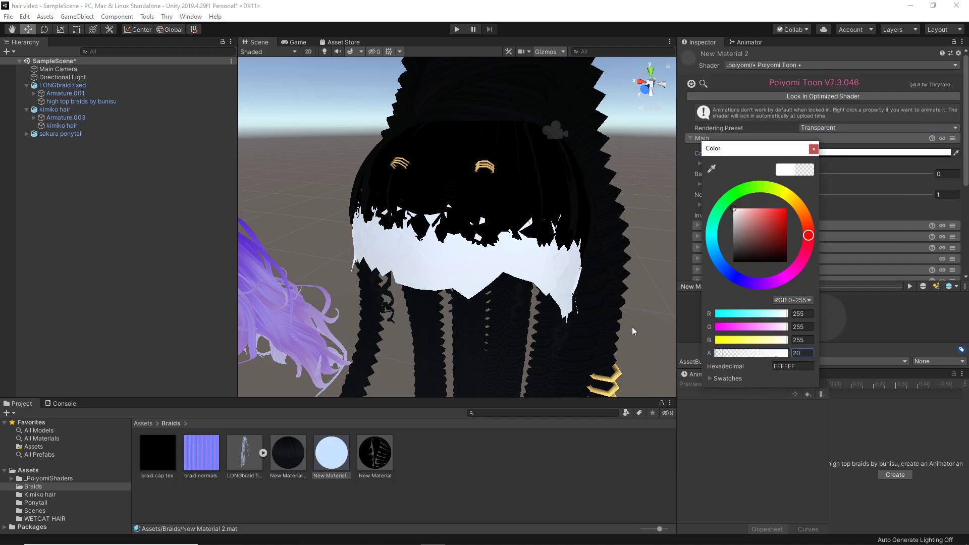
{"action": "left_click", "coordinate": [814, 149]}
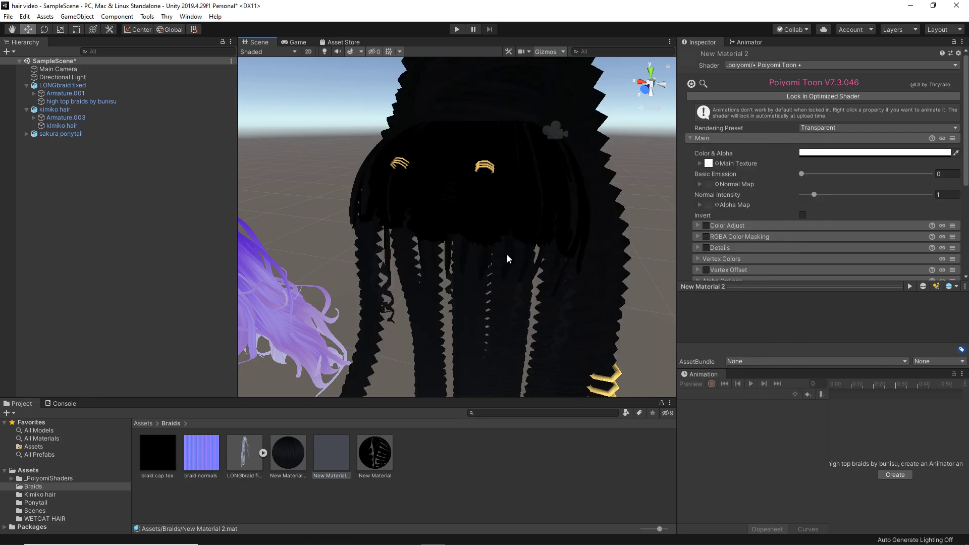
{"action": "right_click_drag", "start_coordinate": [509, 259], "coordinate": [373, 247]}
{"action": "middle_click_drag", "start_coordinate": [253, 222], "coordinate": [347, 248]}
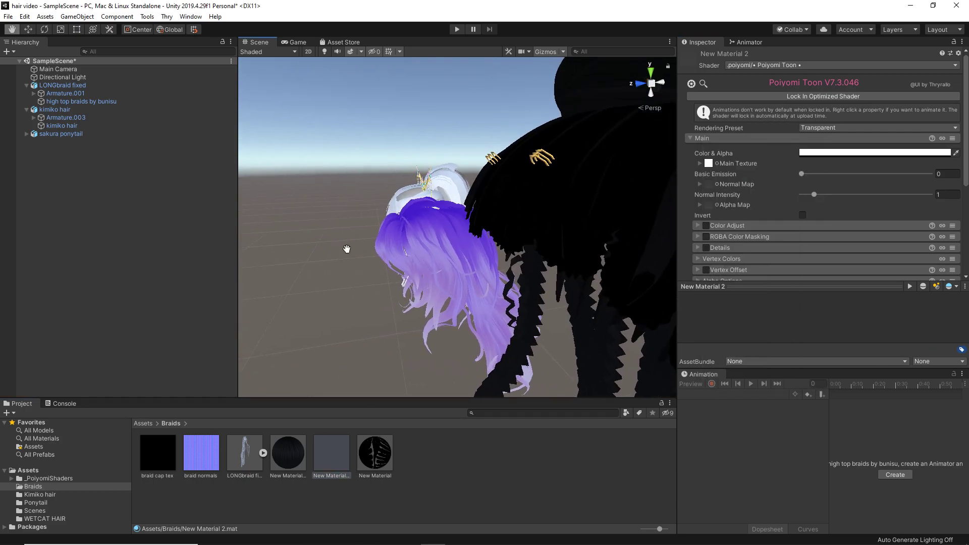
{"action": "left_click_drag", "start_coordinate": [347, 248], "coordinate": [342, 251], "text": "alt"}
{"action": "left_click", "coordinate": [486, 216]}
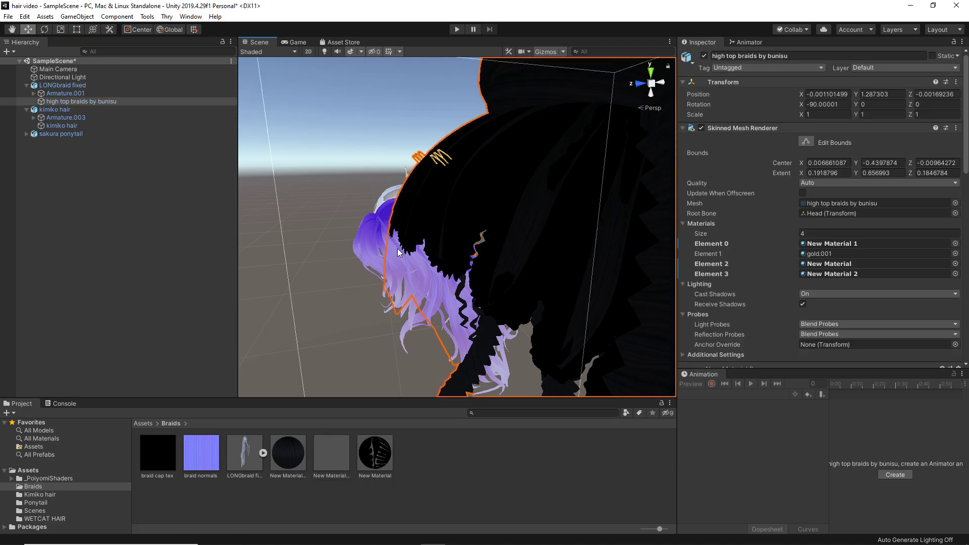
{"action": "scroll", "coordinate": [742, 294], "scroll_direction": "down", "scroll_amount": 3}
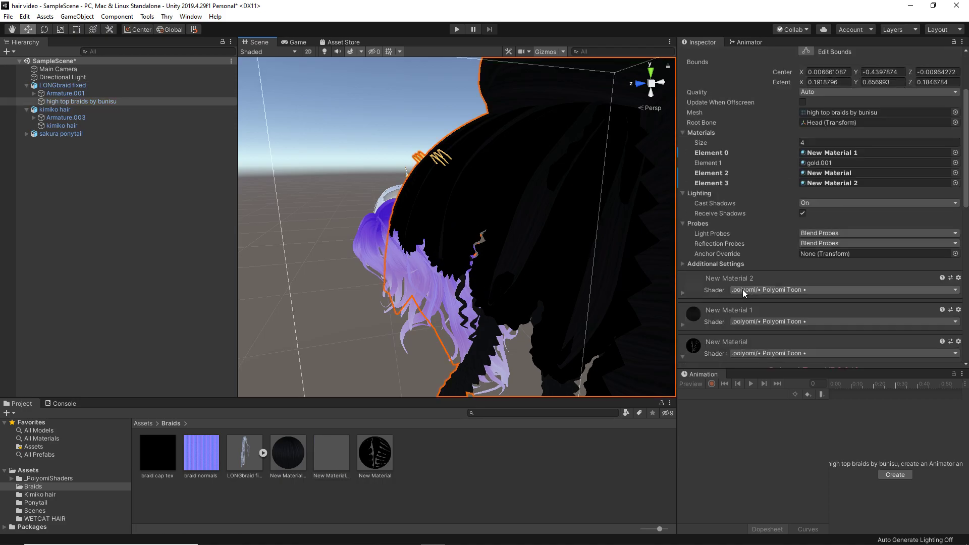
{"action": "scroll", "coordinate": [860, 282], "scroll_direction": "down", "scroll_amount": 3}
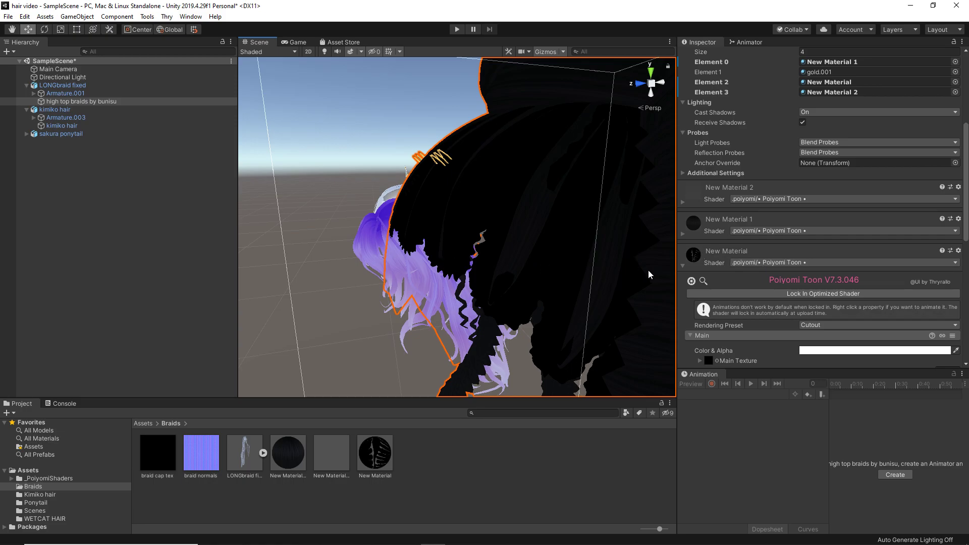
{"action": "left_click_drag", "start_coordinate": [580, 247], "coordinate": [413, 203], "text": "alt"}
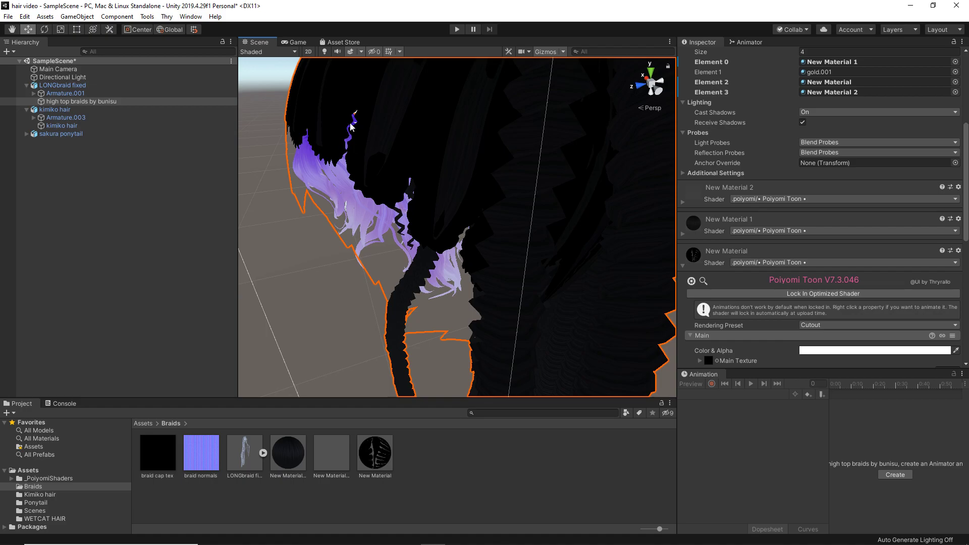
{"action": "middle_click_drag", "start_coordinate": [368, 157], "coordinate": [384, 169]}
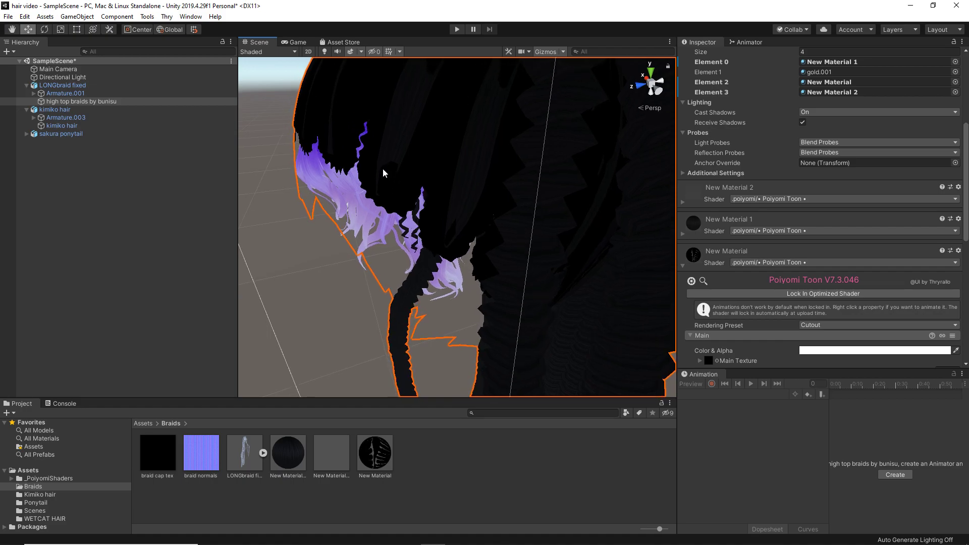
{"action": "left_click_drag", "start_coordinate": [395, 190], "coordinate": [509, 221], "text": "alt"}
{"action": "scroll", "coordinate": [889, 262], "scroll_direction": "down", "scroll_amount": 5}
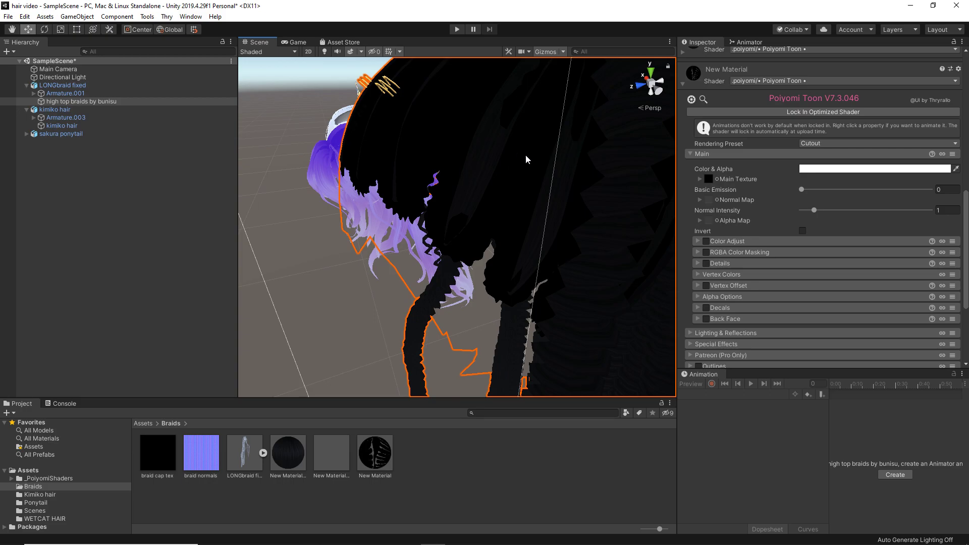
Expand the braid material's Alpha Options and set Alpha Cutoff to 0.782
{"action": "left_click", "coordinate": [704, 297]}
{"action": "scroll", "coordinate": [718, 297], "scroll_direction": "down", "scroll_amount": 3}
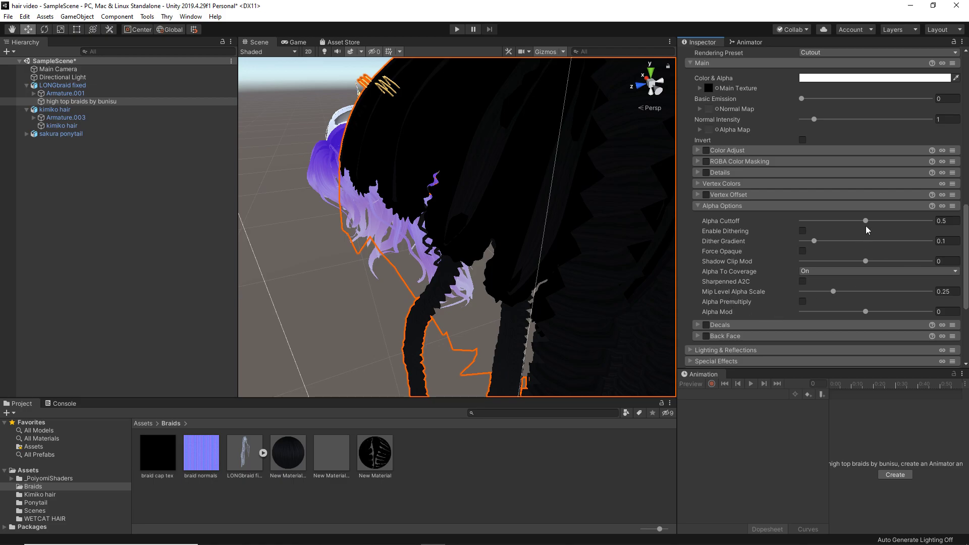
{"action": "mouse_move", "coordinate": [863, 221]}
{"action": "left_mouse_down"}
{"action": "mouse_move", "coordinate": [943, 224]}
{"action": "mouse_move", "coordinate": [848, 218]}
{"action": "left_mouse_up"}
{"action": "left_click_drag", "start_coordinate": [848, 220], "coordinate": [912, 221]}
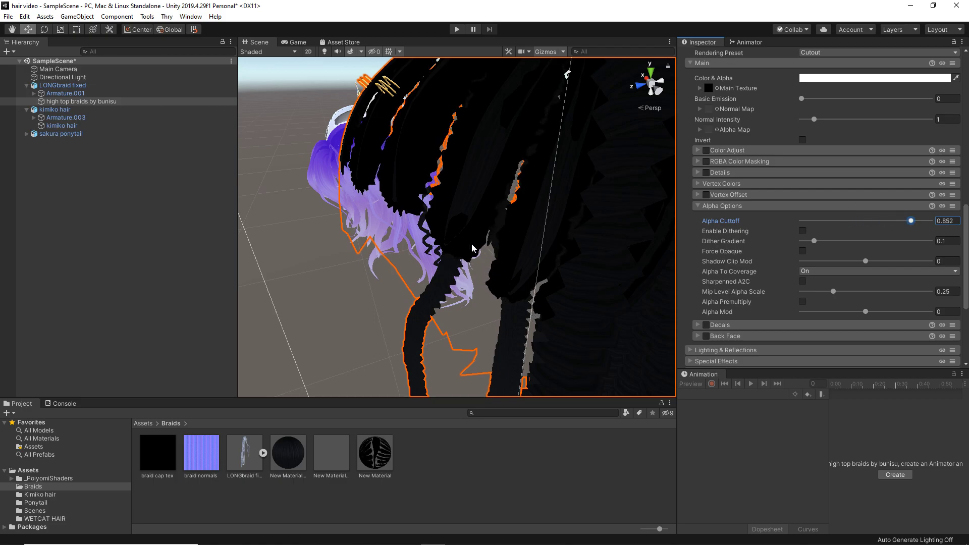
{"action": "right_click_drag", "start_coordinate": [473, 246], "coordinate": [539, 202]}
{"action": "middle_click_drag", "start_coordinate": [539, 201], "coordinate": [620, 255]}
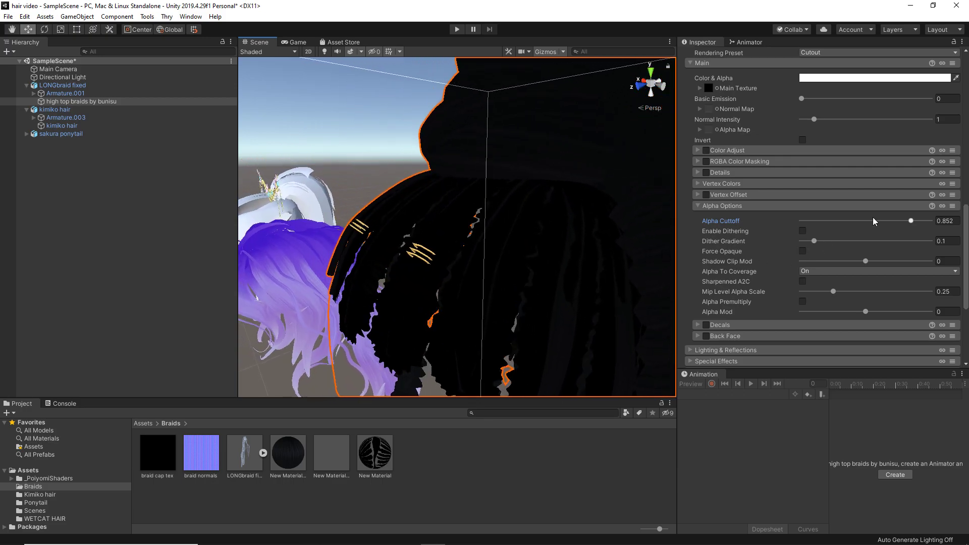
{"action": "left_click_drag", "start_coordinate": [610, 225], "coordinate": [532, 307], "text": "alt"}
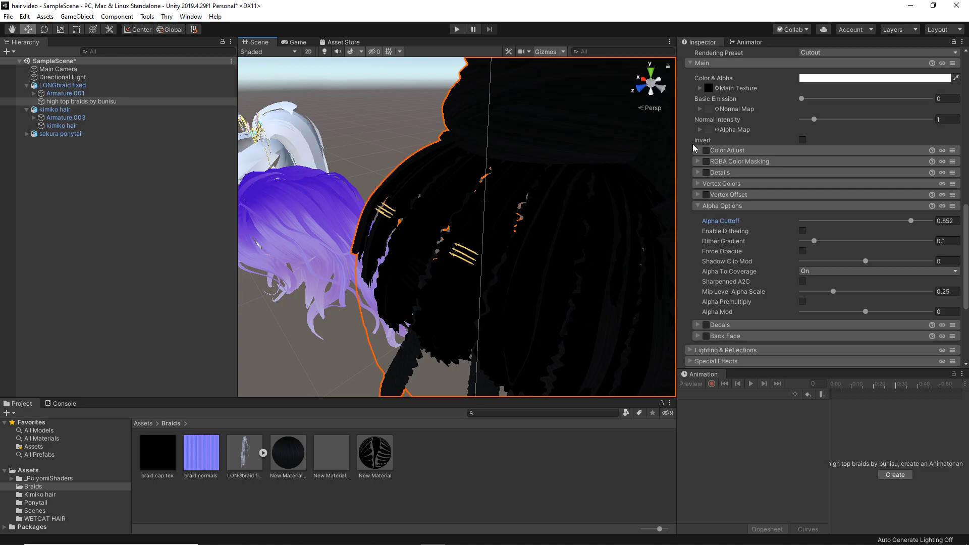
{"action": "left_click_drag", "start_coordinate": [910, 220], "coordinate": [800, 221]}
{"action": "left_click_drag", "start_coordinate": [424, 303], "coordinate": [352, 320], "text": "alt"}
{"action": "left_click_drag", "start_coordinate": [810, 226], "coordinate": [902, 226]}
Test Shadow Clip Mod, Dither Gradient, Mip Level Alpha Scale and Alpha Mod, reverting each change
{"action": "left_click_drag", "start_coordinate": [863, 264], "coordinate": [934, 261]}
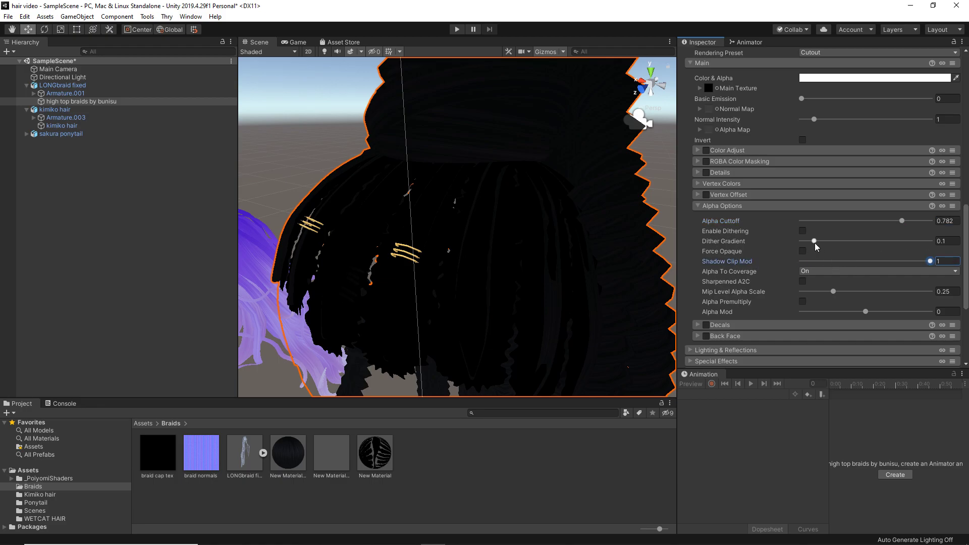
{"action": "key", "text": "ctrl+z"}
{"action": "left_click_drag", "start_coordinate": [815, 243], "coordinate": [961, 247]}
{"action": "key", "text": "ctrl+z"}
{"action": "left_click_drag", "start_coordinate": [834, 291], "coordinate": [798, 296]}
{"action": "key", "text": "ctrl+z"}
{"action": "left_click_drag", "start_coordinate": [867, 312], "coordinate": [791, 313]}
{"action": "key", "text": "ctrl+z"}
Set Alpha Mod to -0.18, then bring the white ponytail into close view
{"action": "right_click_drag", "start_coordinate": [546, 275], "coordinate": [460, 260]}
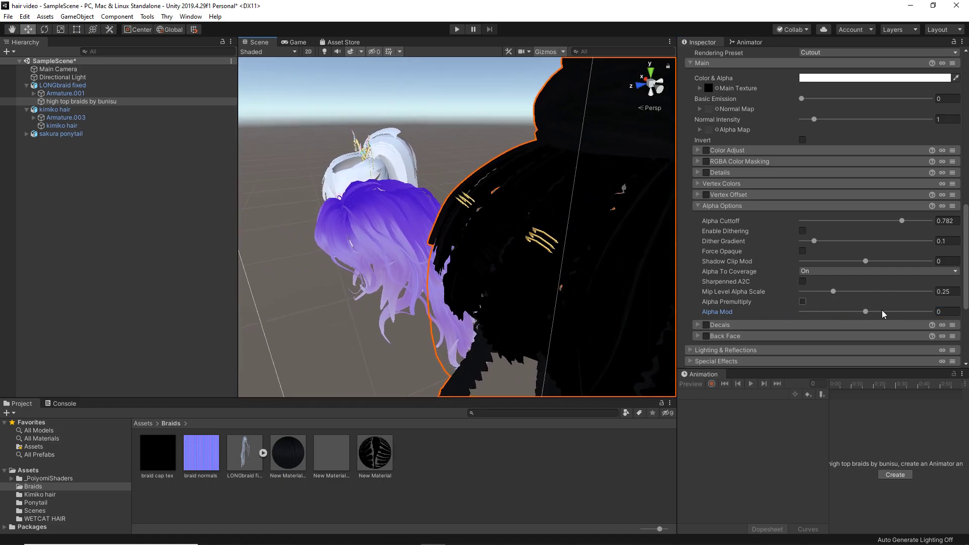
{"action": "mouse_move", "coordinate": [866, 311]}
{"action": "left_mouse_down"}
{"action": "mouse_move", "coordinate": [845, 309]}
{"action": "mouse_move", "coordinate": [870, 312]}
{"action": "mouse_move", "coordinate": [854, 312]}
{"action": "left_mouse_up"}
{"action": "right_click_drag", "start_coordinate": [411, 250], "coordinate": [481, 248]}
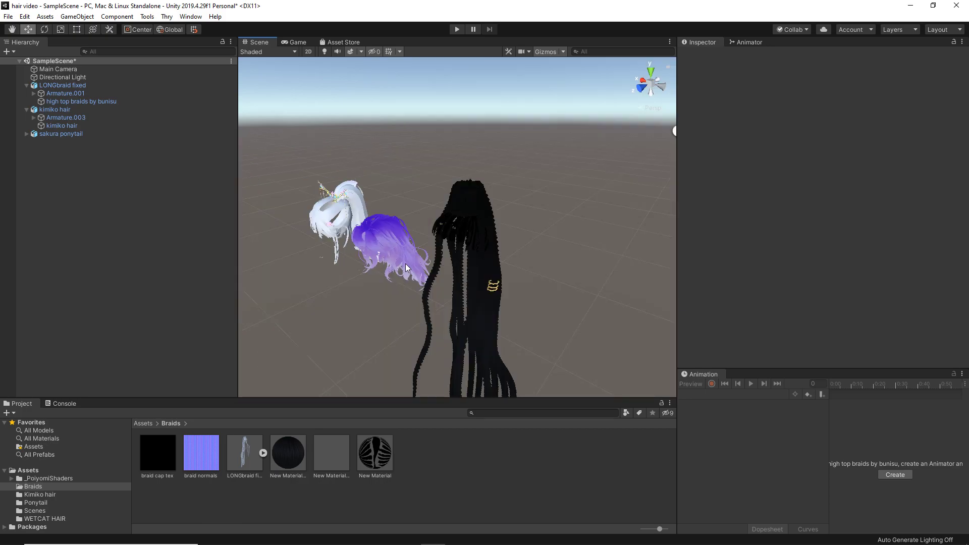
{"action": "right_click_drag", "start_coordinate": [405, 264], "coordinate": [528, 248]}
{"action": "middle_click_drag", "start_coordinate": [444, 248], "coordinate": [594, 233]}
{"action": "middle_click_drag", "start_coordinate": [323, 251], "coordinate": [506, 220]}
{"action": "right_click_drag", "start_coordinate": [477, 251], "coordinate": [392, 259]}
{"action": "left_click_drag", "start_coordinate": [393, 260], "coordinate": [434, 233], "text": "alt"}
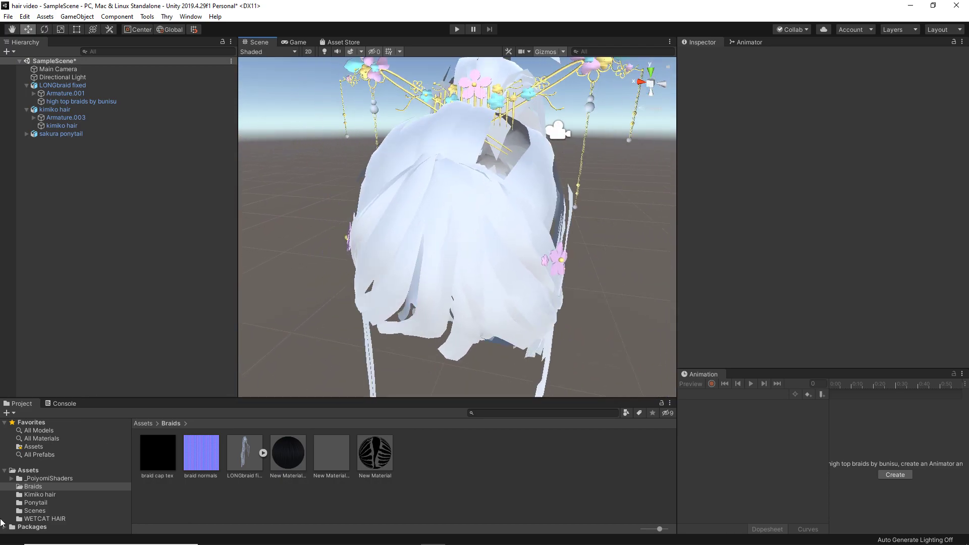
Create a new material in the Ponytail folder using the .poiyomi/Poiyomi Toon shader
{"action": "left_click", "coordinate": [35, 503]}
{"action": "right_click", "coordinate": [278, 498]}
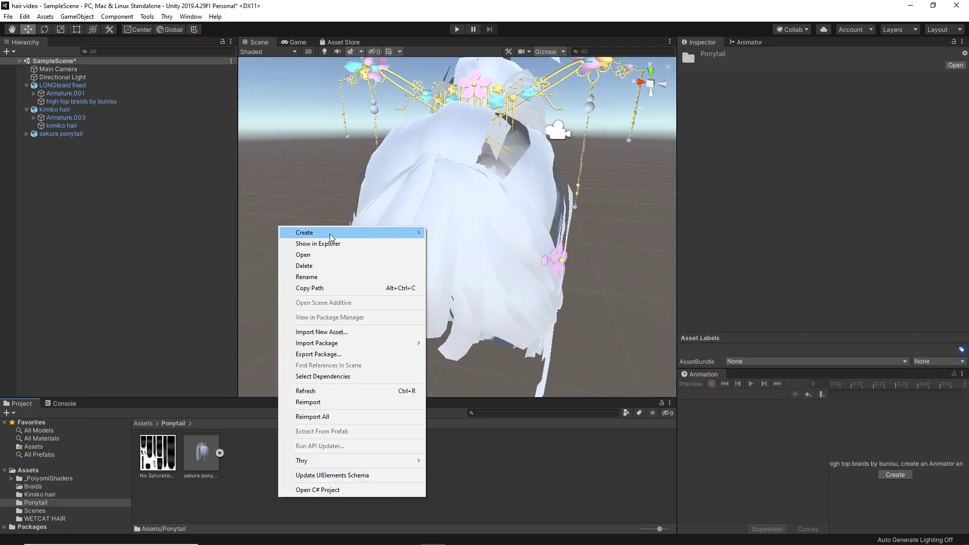
{"action": "mouse_move", "coordinate": [354, 233]}
{"action": "left_click", "coordinate": [451, 291]}
{"action": "left_click", "coordinate": [750, 68]}
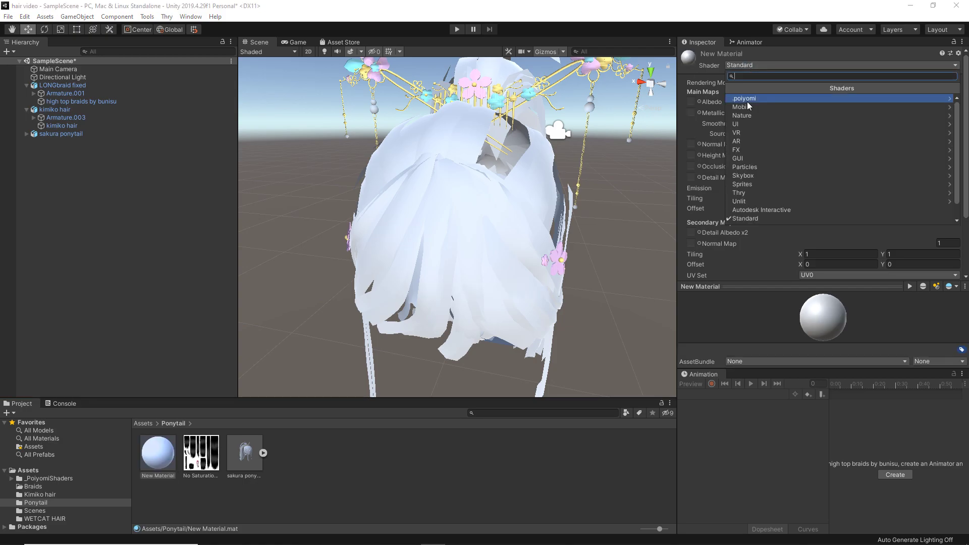
{"action": "left_click", "coordinate": [747, 102]}
{"action": "left_click", "coordinate": [764, 109]}
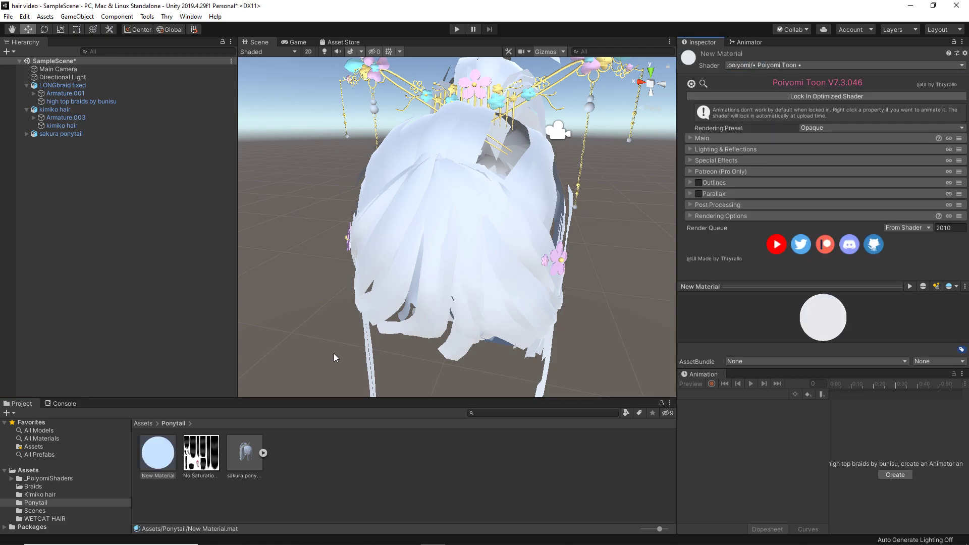
Apply the material to the sakura ponytail and set its Rendering Preset to Cutout
{"action": "left_click_drag", "start_coordinate": [414, 320], "coordinate": [468, 278]}
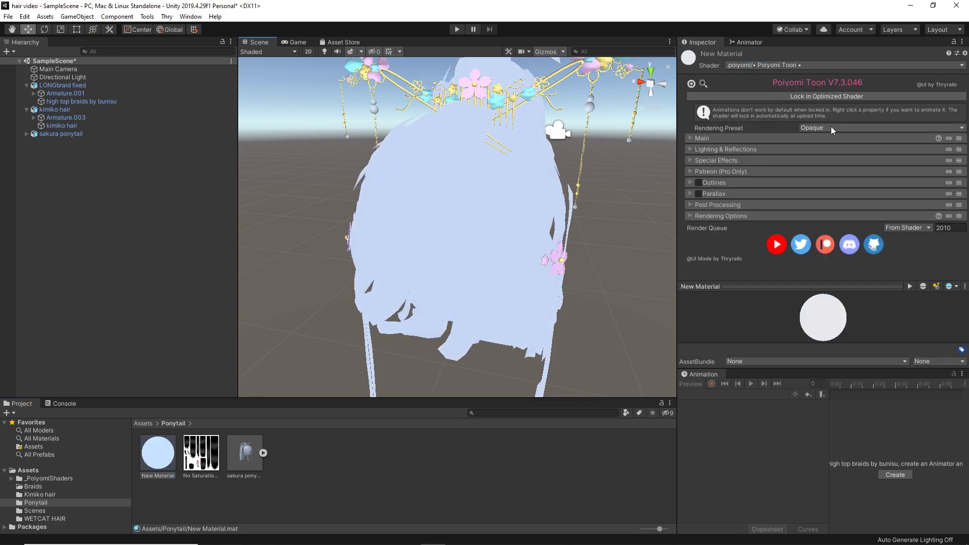
{"action": "left_click", "coordinate": [831, 128]}
{"action": "left_click", "coordinate": [835, 152]}
{"action": "middle_click_drag", "start_coordinate": [252, 222], "coordinate": [395, 233]}
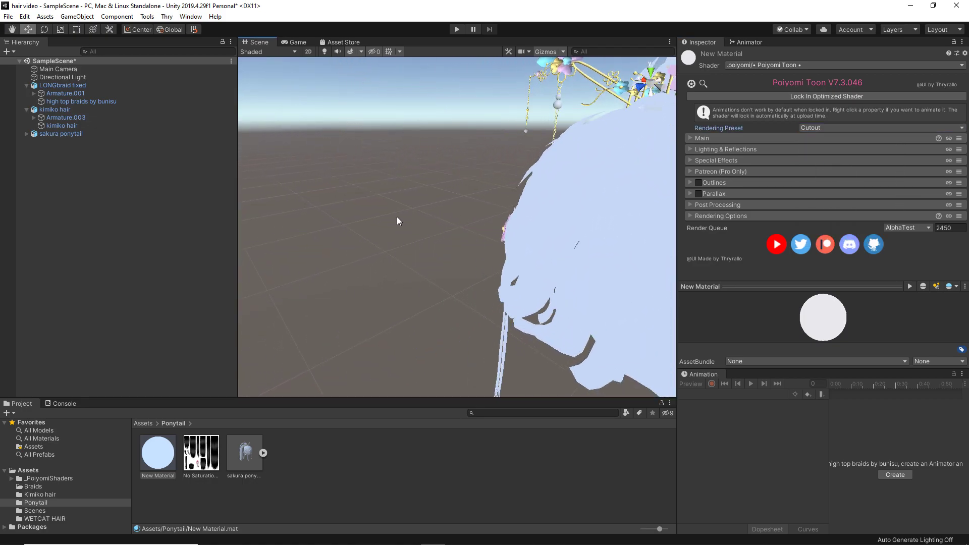
{"action": "right_click_drag", "start_coordinate": [312, 291], "coordinate": [474, 277]}
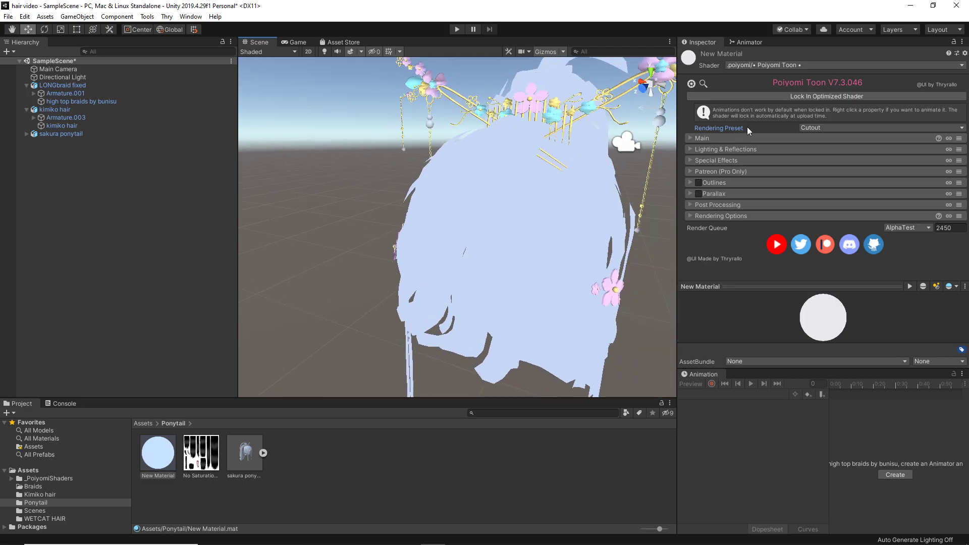
{"action": "left_click", "coordinate": [719, 138]}
{"action": "left_click_drag", "start_coordinate": [393, 161], "coordinate": [346, 144], "text": "alt"}
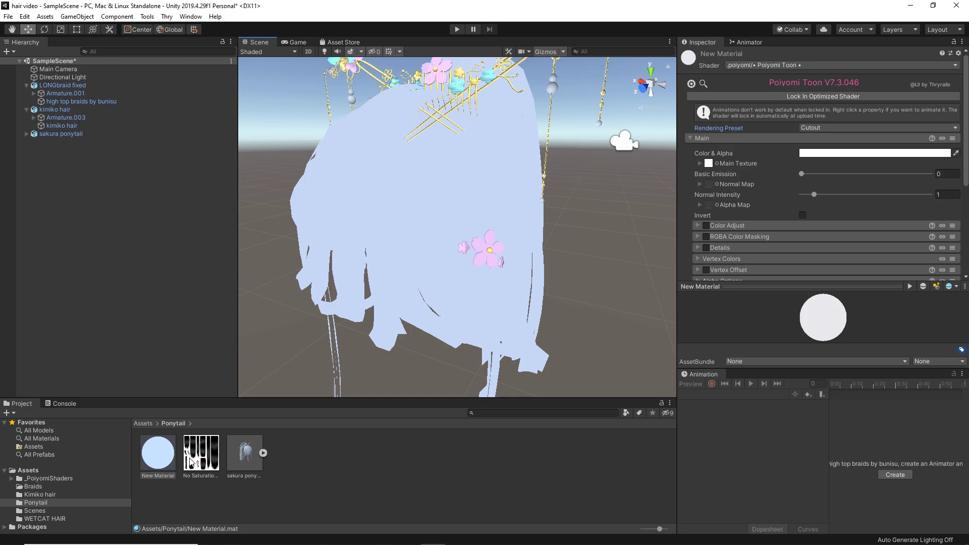
Use the No Saturation texture as Main Texture, turning the ponytail black
{"action": "left_click_drag", "start_coordinate": [190, 462], "coordinate": [709, 164]}
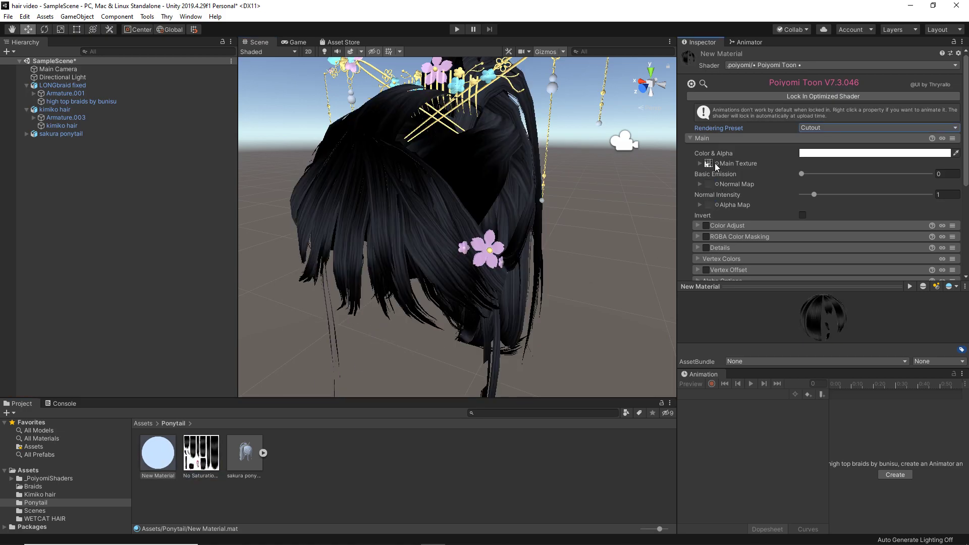
{"action": "middle_click_drag", "start_coordinate": [513, 239], "coordinate": [518, 273]}
{"action": "right_click_drag", "start_coordinate": [518, 272], "coordinate": [382, 318]}
{"action": "scroll", "coordinate": [432, 301], "scroll_direction": "down", "scroll_amount": 8}
{"action": "middle_click_drag", "start_coordinate": [426, 302], "coordinate": [417, 296]}
{"action": "scroll", "coordinate": [441, 293], "scroll_direction": "up", "scroll_amount": 7}
{"action": "left_click_drag", "start_coordinate": [440, 297], "coordinate": [532, 320], "text": "alt"}
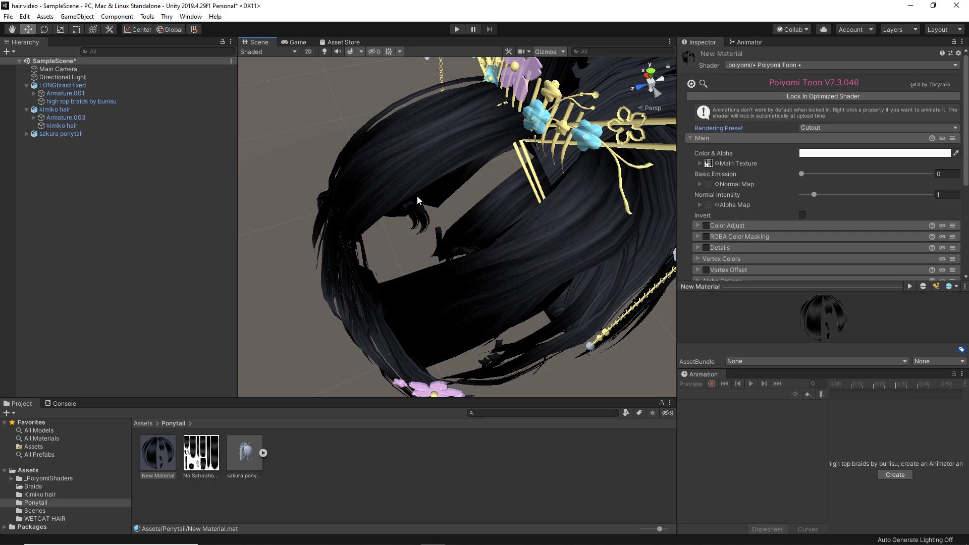
{"action": "scroll", "coordinate": [781, 177], "scroll_direction": "down", "scroll_amount": 5}
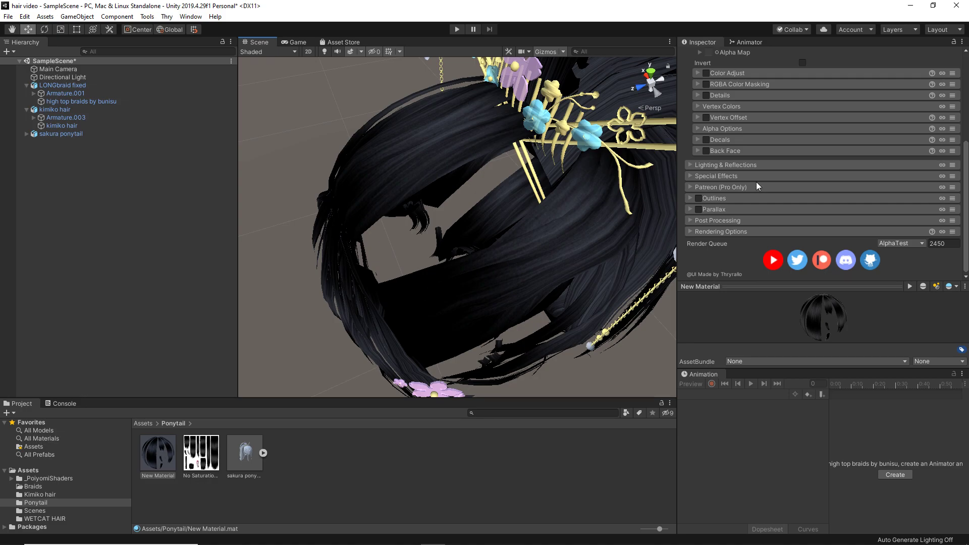
Set Cull to Off in Rendering Options so both sides of the strands render
{"action": "left_click", "coordinate": [747, 231]}
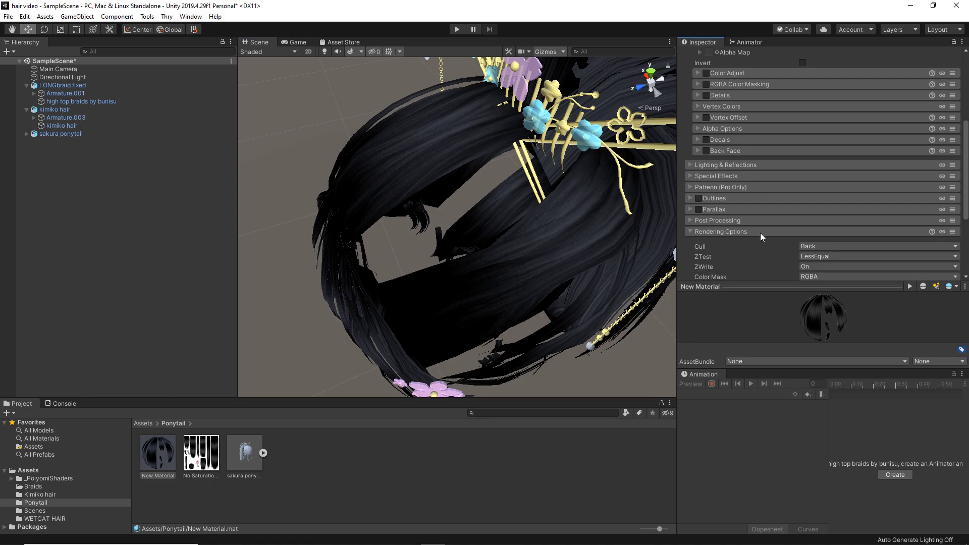
{"action": "left_click", "coordinate": [813, 250]}
{"action": "left_click", "coordinate": [812, 256]}
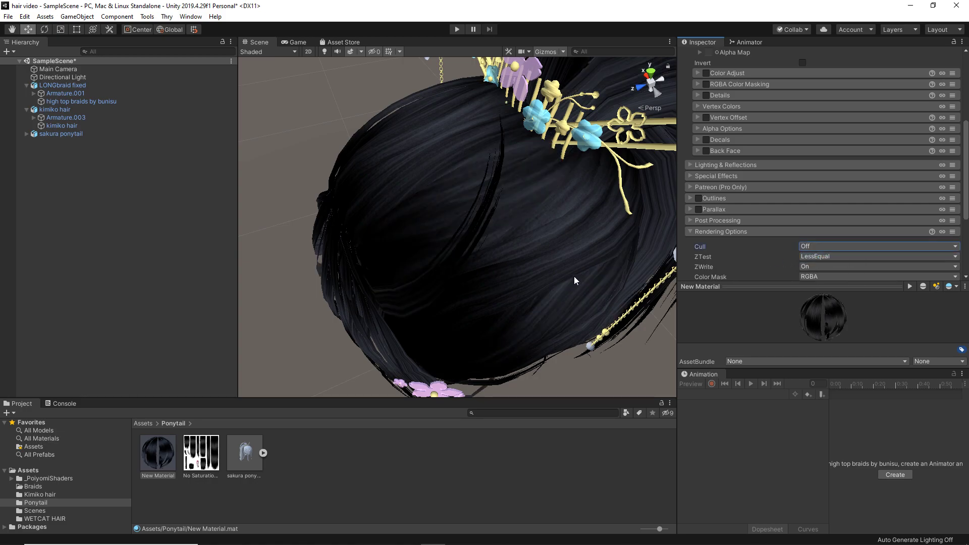
{"action": "right_click_drag", "start_coordinate": [574, 276], "coordinate": [480, 237]}
{"action": "scroll", "coordinate": [407, 285], "scroll_direction": "down", "scroll_amount": 6}
{"action": "scroll", "coordinate": [368, 295], "scroll_direction": "up", "scroll_amount": 5}
{"action": "middle_click_drag", "start_coordinate": [407, 286], "coordinate": [552, 235]}
{"action": "right_click_drag", "start_coordinate": [552, 235], "coordinate": [621, 172]}
{"action": "middle_click_drag", "start_coordinate": [621, 172], "coordinate": [477, 161]}
{"action": "right_click_drag", "start_coordinate": [476, 160], "coordinate": [517, 190]}
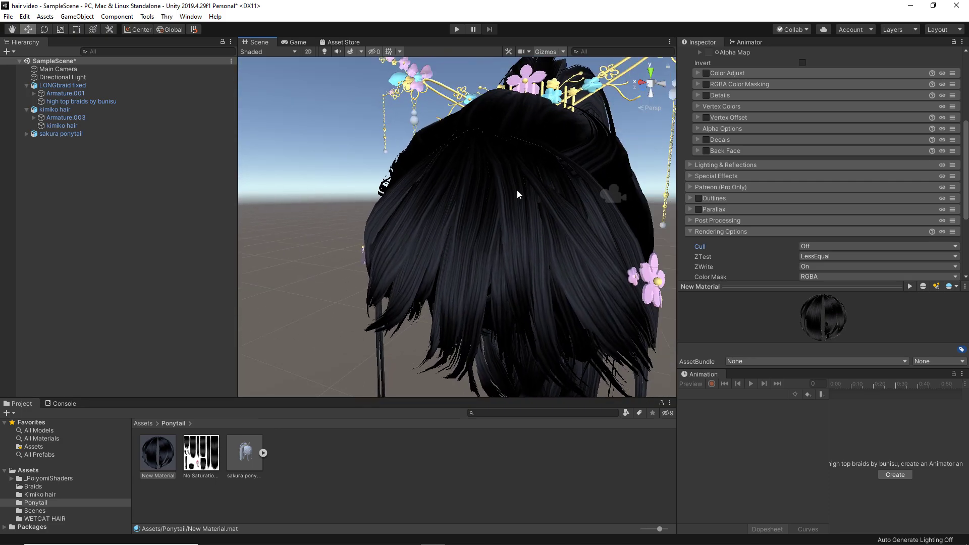
{"action": "left_click_drag", "start_coordinate": [518, 194], "coordinate": [469, 206], "text": "alt"}
Select the ponytail mesh and expand its material's Alpha Options
{"action": "left_click", "coordinate": [472, 204]}
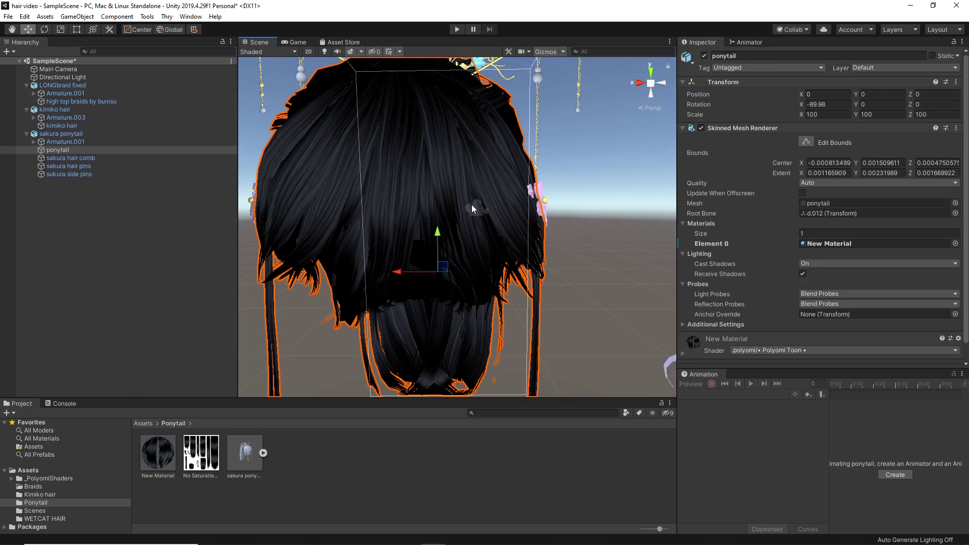
{"action": "scroll", "coordinate": [472, 204], "scroll_direction": "up", "scroll_amount": 2}
{"action": "scroll", "coordinate": [813, 192], "scroll_direction": "down", "scroll_amount": 1}
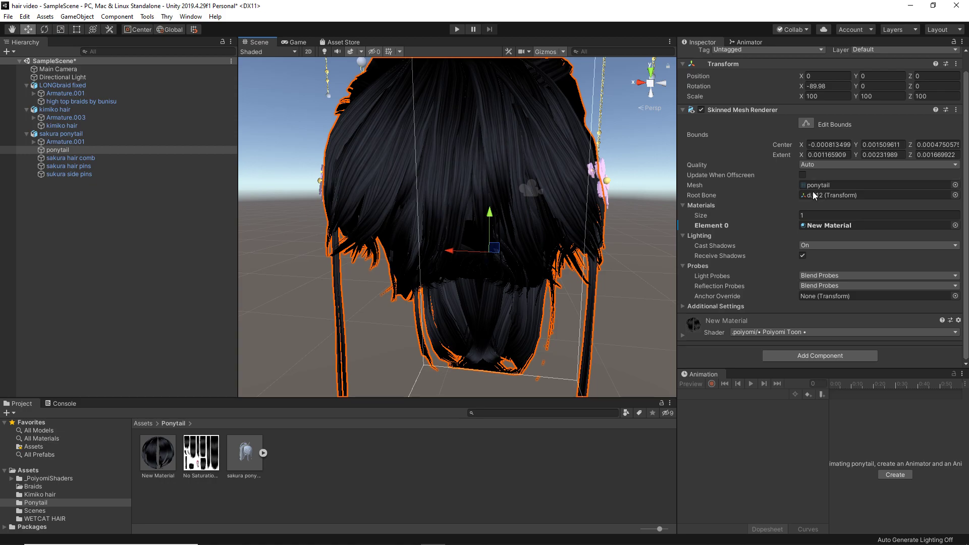
{"action": "left_click", "coordinate": [681, 332]}
{"action": "scroll", "coordinate": [783, 305], "scroll_direction": "down", "scroll_amount": 10}
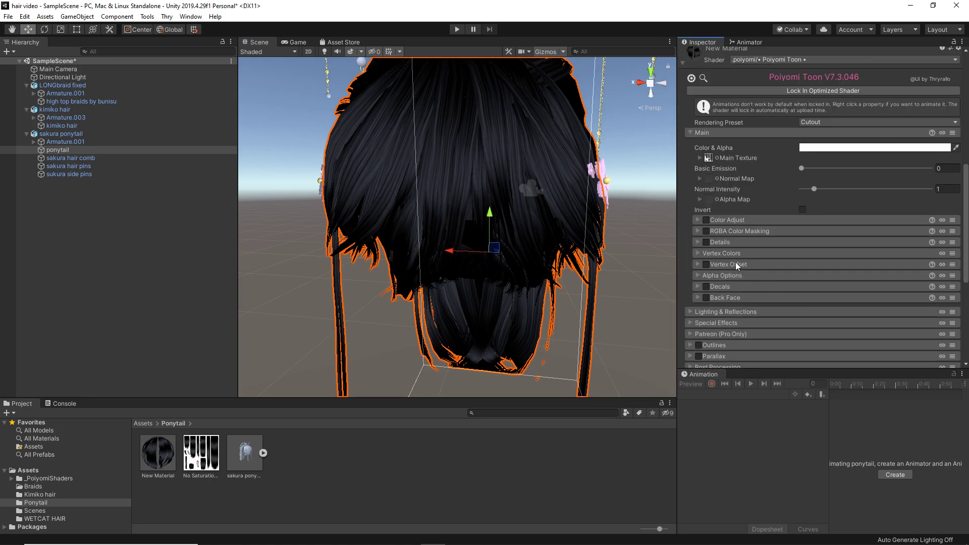
{"action": "left_click", "coordinate": [722, 275]}
Try alpha cutoff values and an undone Shadow Clip Mod, settling on Alpha Cutoff 0.507
{"action": "mouse_move", "coordinate": [842, 291]}
{"action": "left_mouse_down"}
{"action": "mouse_move", "coordinate": [816, 288]}
{"action": "mouse_move", "coordinate": [860, 289]}
{"action": "left_mouse_up"}
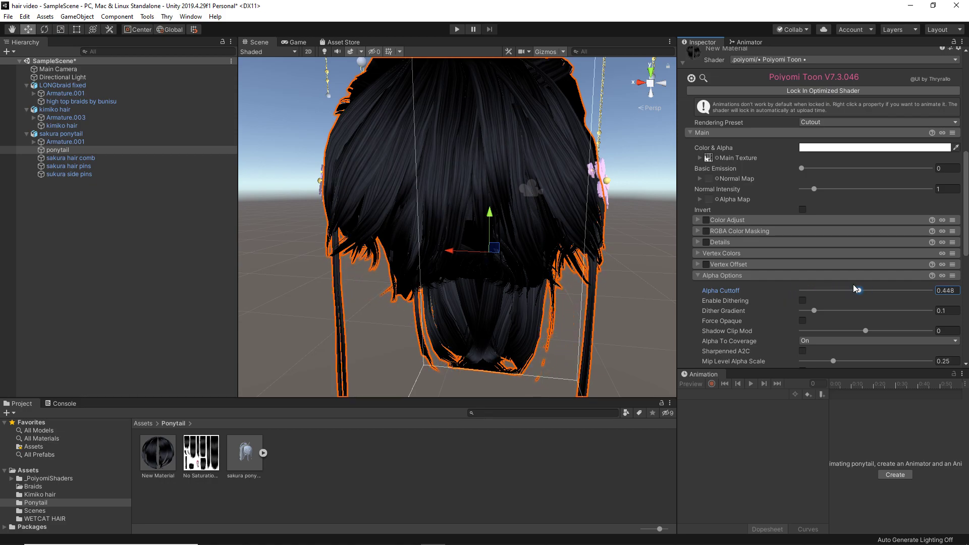
{"action": "left_click_drag", "start_coordinate": [855, 286], "coordinate": [804, 284]}
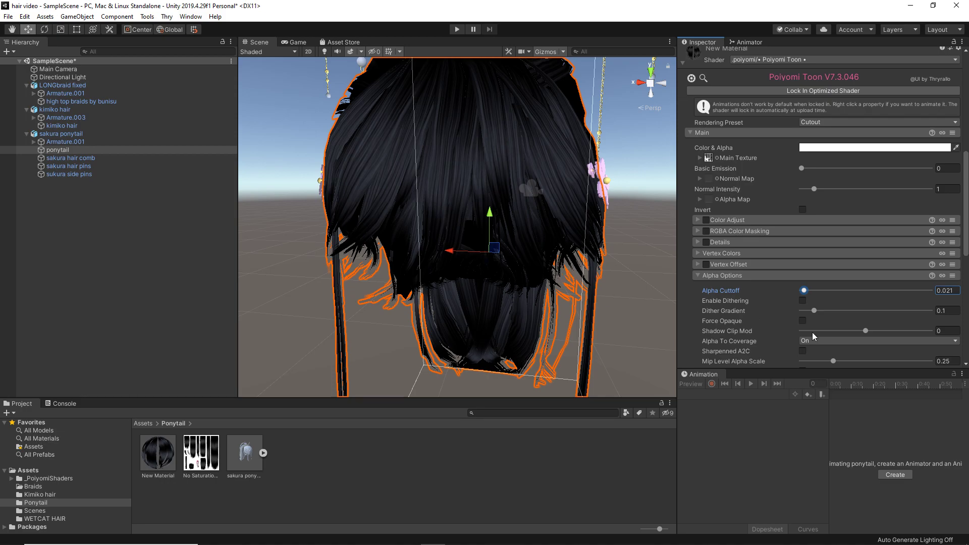
{"action": "left_click_drag", "start_coordinate": [865, 331], "coordinate": [926, 328]}
{"action": "key", "text": "ctrl+z"}
{"action": "left_click_drag", "start_coordinate": [806, 292], "coordinate": [867, 290]}
{"action": "right_click_drag", "start_coordinate": [440, 306], "coordinate": [443, 290]}
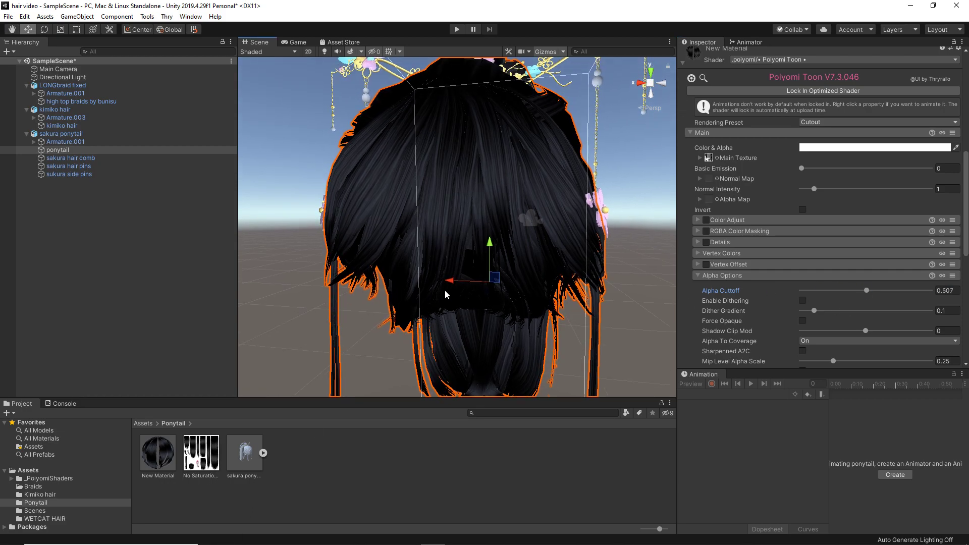
{"action": "middle_click_drag", "start_coordinate": [440, 289], "coordinate": [450, 301]}
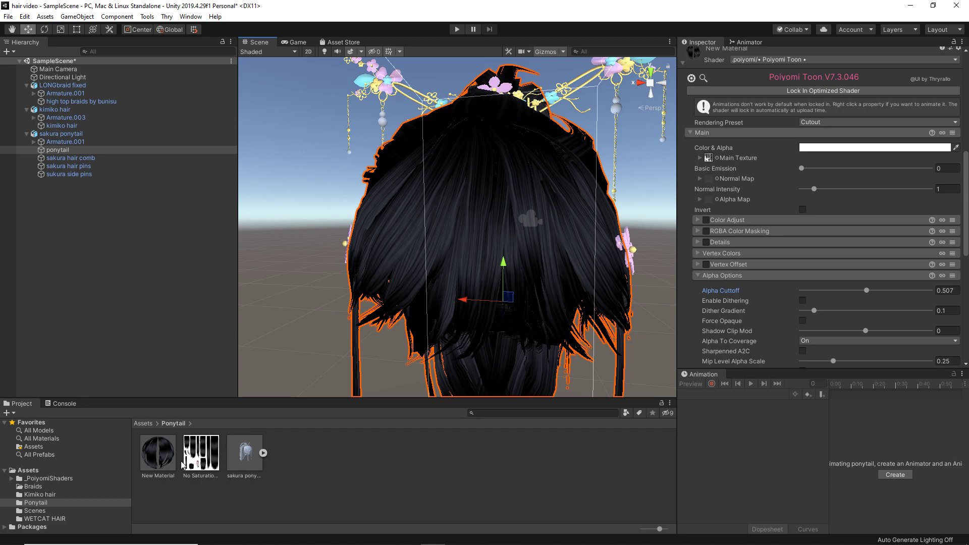
Centre the ponytail in view and open the Kimiko hair folder in the Project window
{"action": "scroll", "coordinate": [407, 252], "scroll_direction": "down", "scroll_amount": 8}
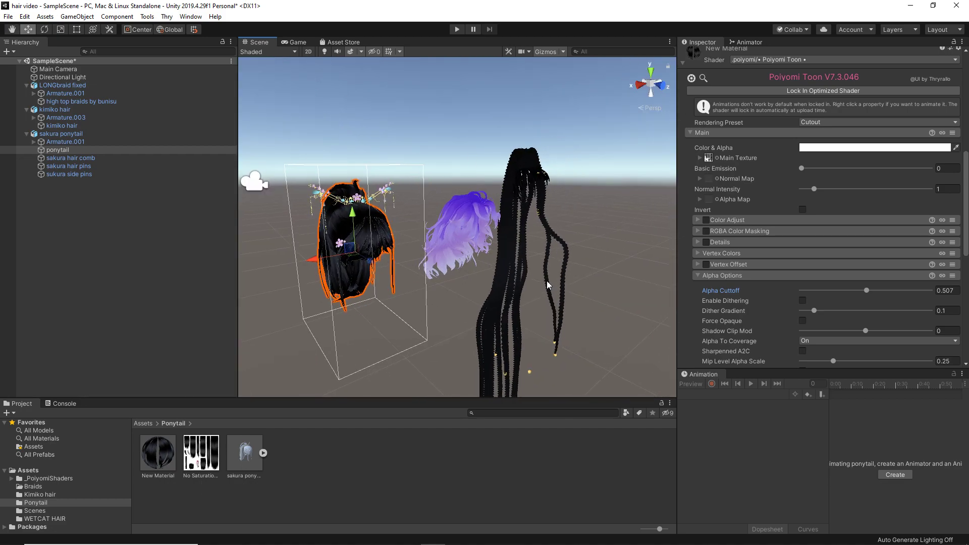
{"action": "scroll", "coordinate": [502, 288], "scroll_direction": "up", "scroll_amount": 5}
{"action": "left_click_drag", "start_coordinate": [514, 288], "coordinate": [417, 312], "text": "alt"}
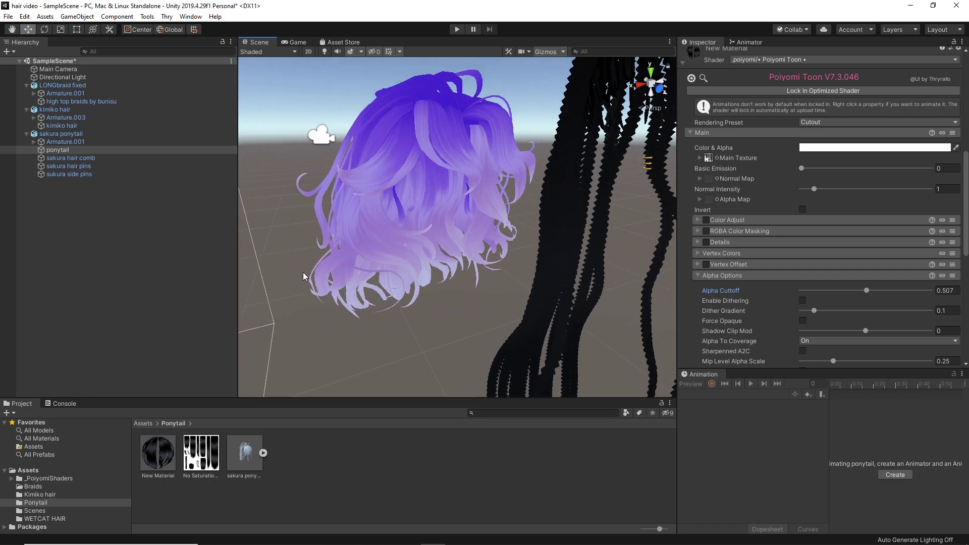
{"action": "right_click_drag", "start_coordinate": [412, 236], "coordinate": [296, 255]}
{"action": "middle_click_drag", "start_coordinate": [296, 255], "coordinate": [373, 265]}
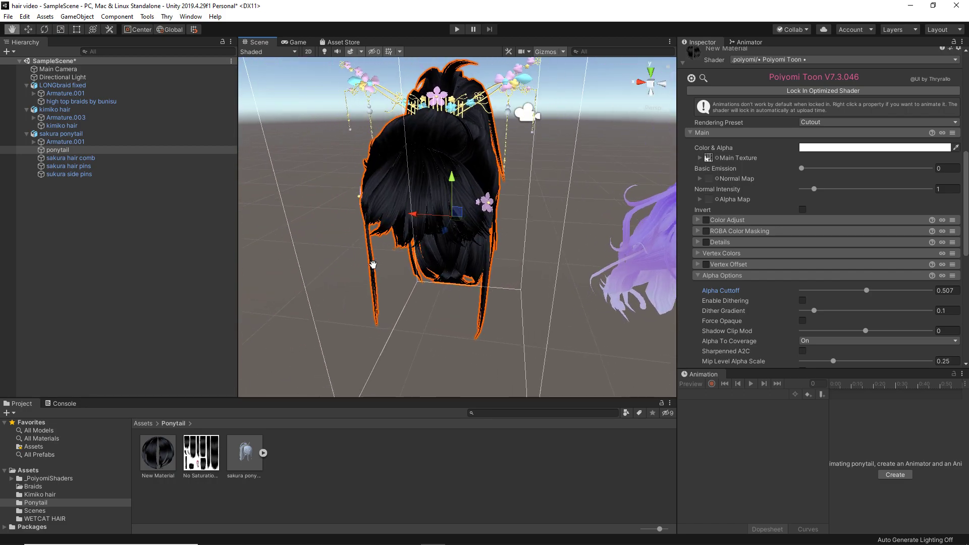
{"action": "left_click", "coordinate": [39, 480]}
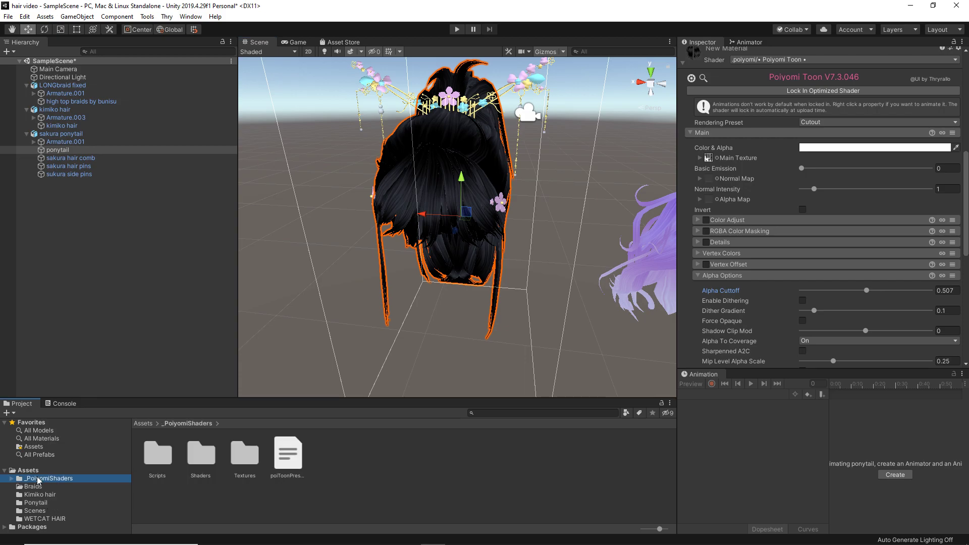
{"action": "left_click", "coordinate": [88, 488]}
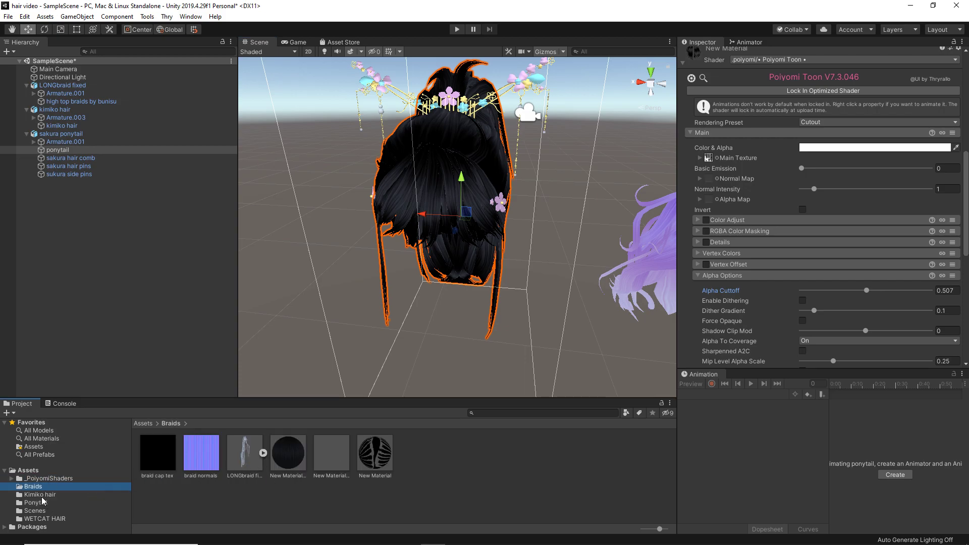
{"action": "left_click", "coordinate": [40, 495]}
Try purple New Material 1 on the ponytail, then undo to keep it black
{"action": "left_click_drag", "start_coordinate": [200, 453], "coordinate": [416, 175]}
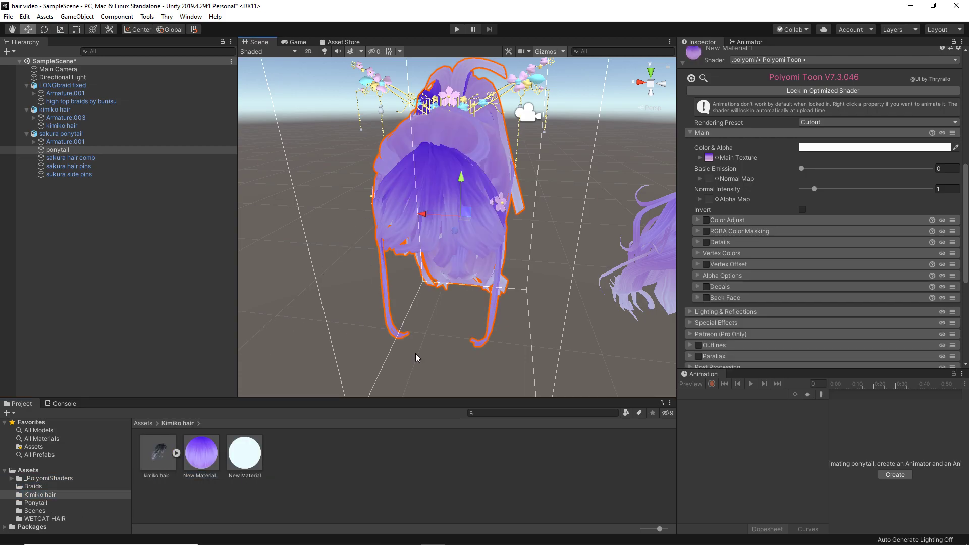
{"action": "right_click_drag", "start_coordinate": [416, 353], "coordinate": [359, 266]}
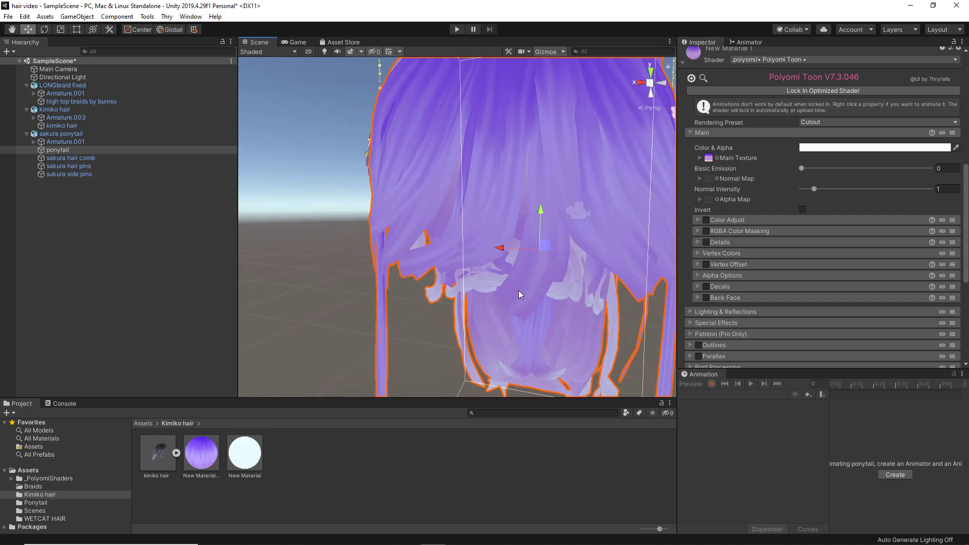
{"action": "right_click_drag", "start_coordinate": [482, 310], "coordinate": [342, 286]}
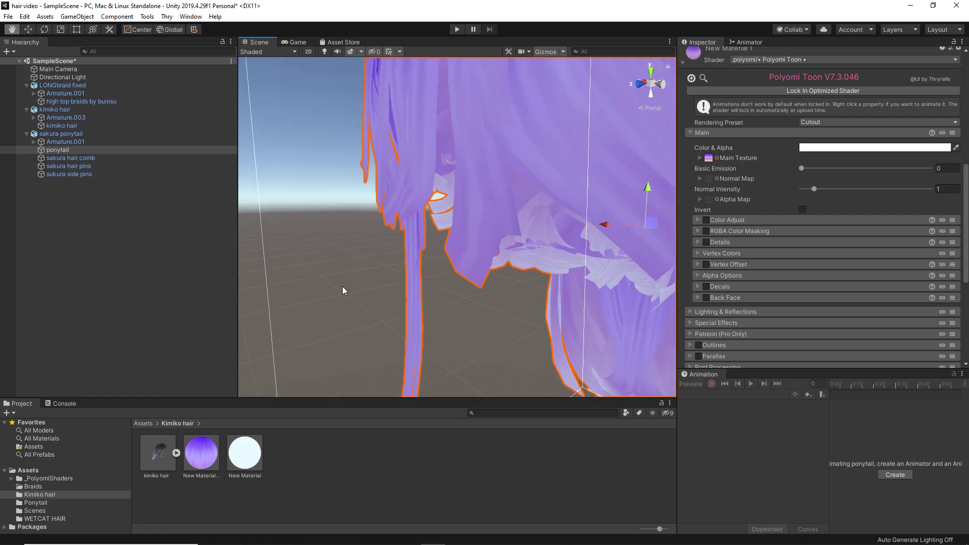
{"action": "middle_click_drag", "start_coordinate": [510, 235], "coordinate": [493, 235]}
{"action": "right_click_drag", "start_coordinate": [493, 234], "coordinate": [396, 271]}
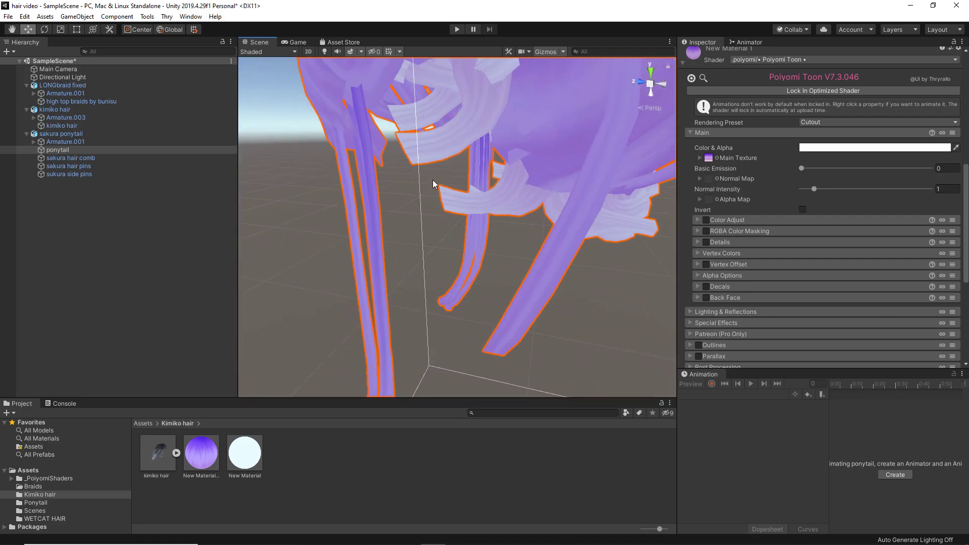
{"action": "key", "text": "ctrl+z"}
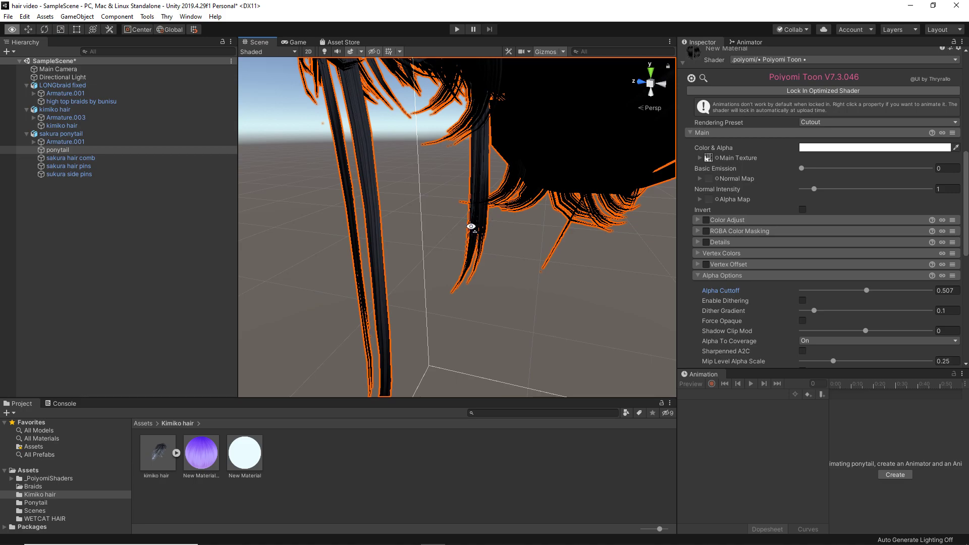
{"action": "right_click_drag", "start_coordinate": [472, 228], "coordinate": [474, 177]}
{"action": "left_click_drag", "start_coordinate": [202, 457], "coordinate": [326, 486]}
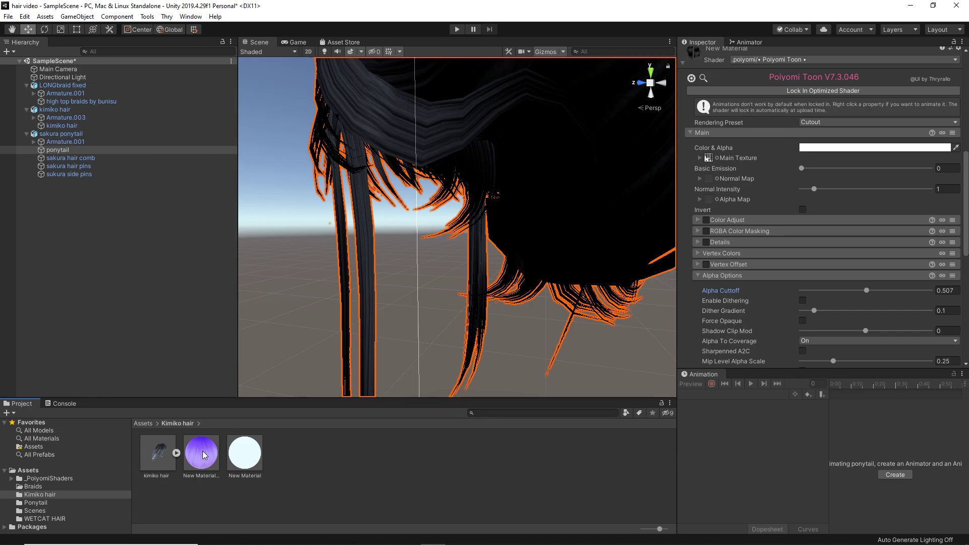
{"action": "mouse_move", "coordinate": [201, 453]}
{"action": "left_mouse_down"}
{"action": "mouse_move", "coordinate": [534, 215]}
{"action": "mouse_move", "coordinate": [451, 234]}
{"action": "mouse_move", "coordinate": [506, 197]}
{"action": "mouse_move", "coordinate": [507, 213]}
{"action": "mouse_move", "coordinate": [206, 479]}
{"action": "mouse_move", "coordinate": [208, 454]}
{"action": "left_mouse_up"}
{"action": "left_click_drag", "start_coordinate": [343, 343], "coordinate": [382, 339], "text": "alt"}
{"action": "mouse_move", "coordinate": [380, 338]}
{"action": "right_mouse_down"}
{"action": "mouse_move", "coordinate": [320, 332]}
{"action": "mouse_move", "coordinate": [396, 329]}
{"action": "right_mouse_up"}
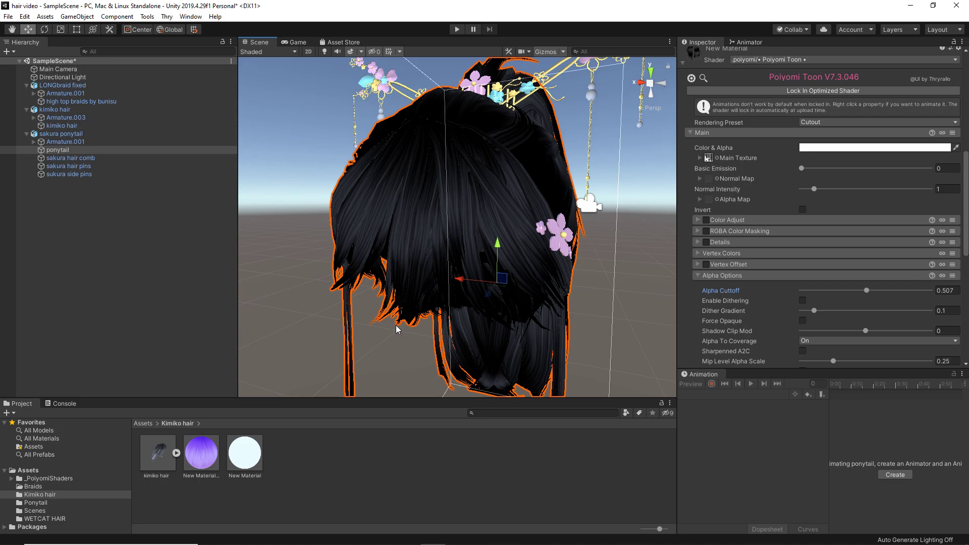
Browse the WETCAT HAIR textures and Kimiko hair, then return to the Ponytail folder
{"action": "right_click_drag", "start_coordinate": [396, 329], "coordinate": [448, 369]}
{"action": "left_click", "coordinate": [36, 519]}
{"action": "scroll", "coordinate": [297, 449], "scroll_direction": "down", "scroll_amount": 10}
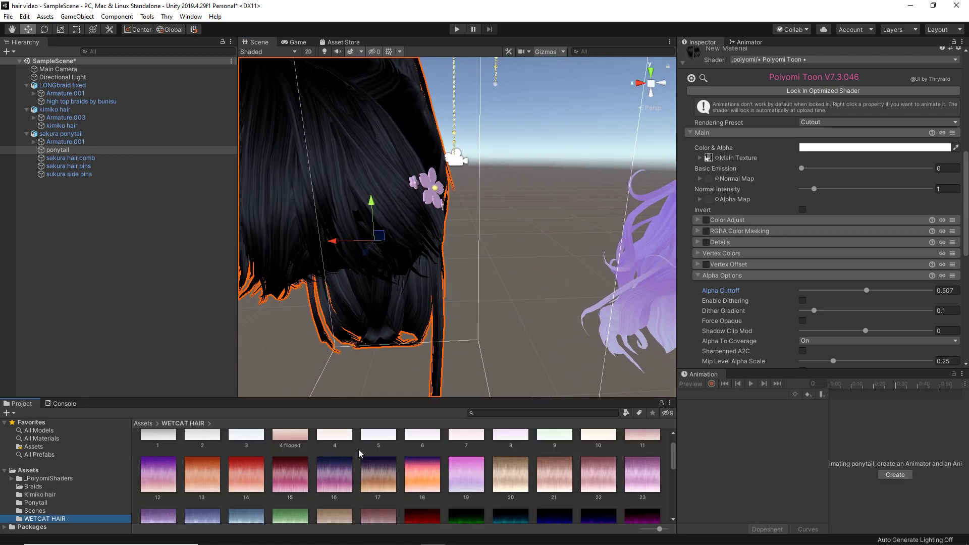
{"action": "scroll", "coordinate": [455, 505], "scroll_direction": "up", "scroll_amount": 10}
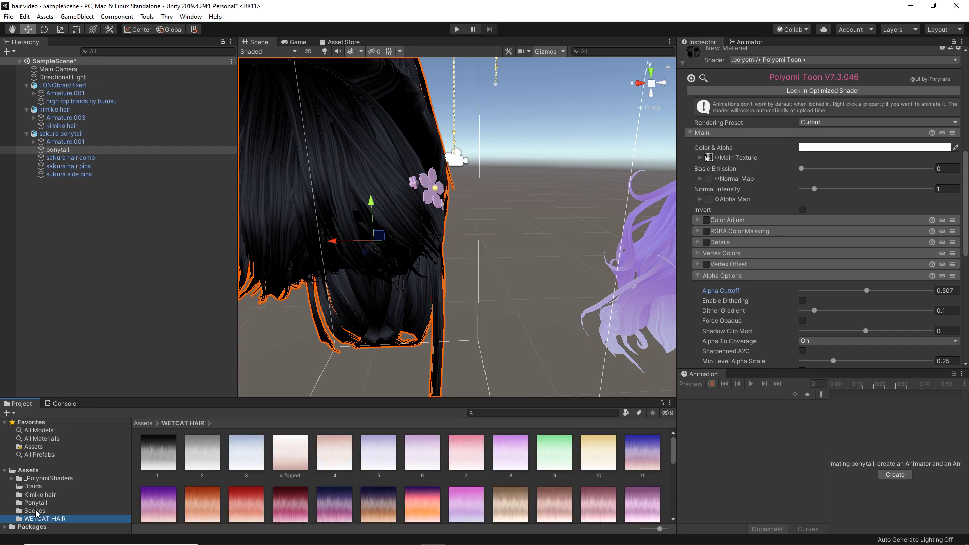
{"action": "left_click", "coordinate": [37, 495]}
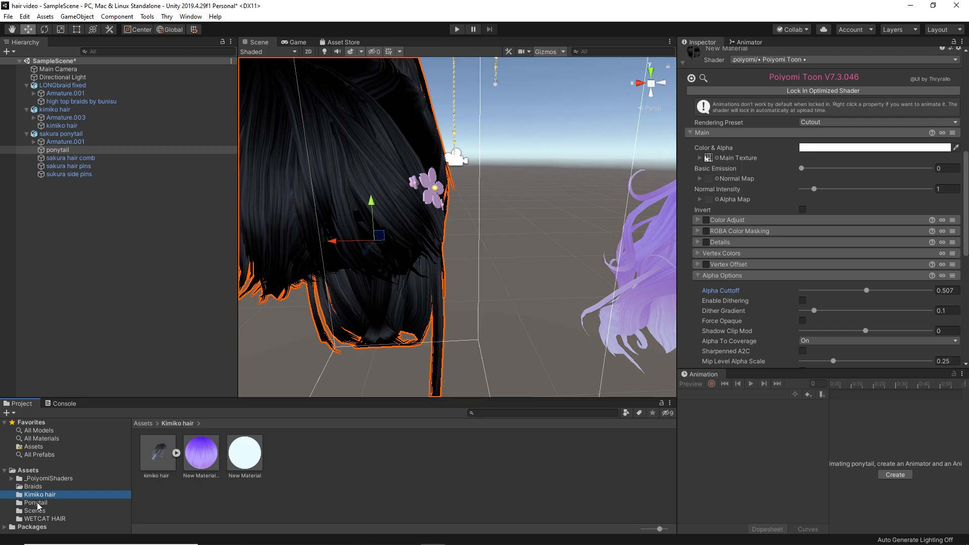
{"action": "left_click", "coordinate": [37, 503]}
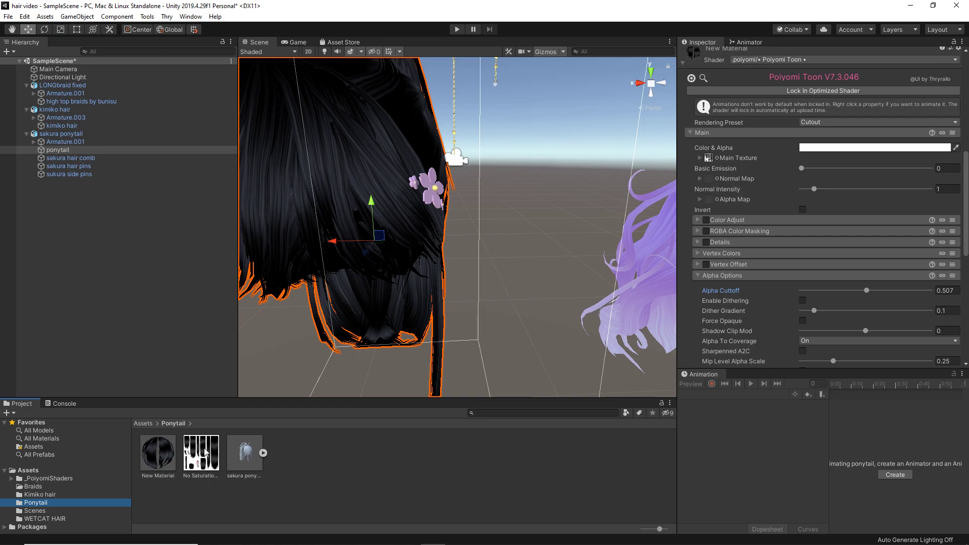
{"action": "left_click_drag", "start_coordinate": [493, 255], "coordinate": [521, 276], "text": "alt"}
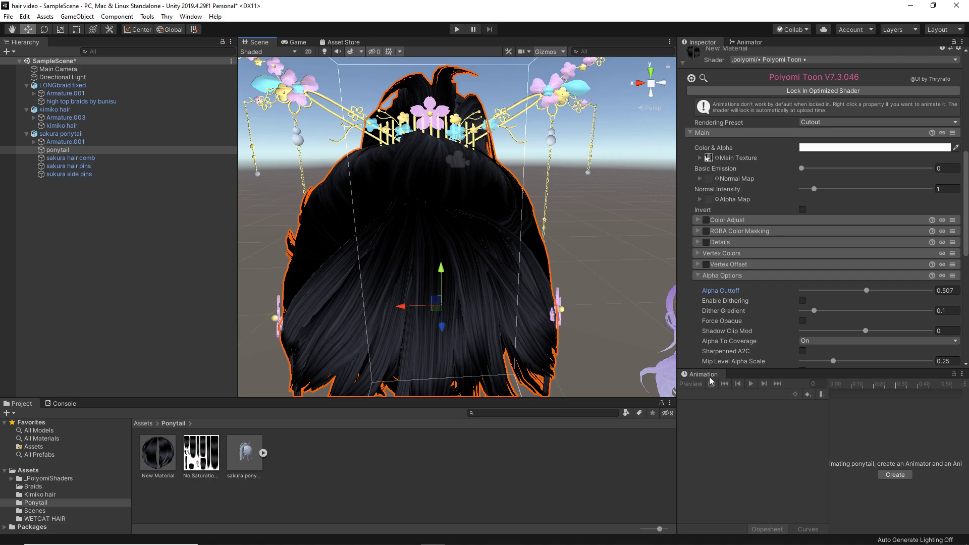
Orbit around the hair models and deselect the ponytail by clicking empty space
{"action": "left_click_drag", "start_coordinate": [414, 314], "coordinate": [370, 314], "text": "alt"}
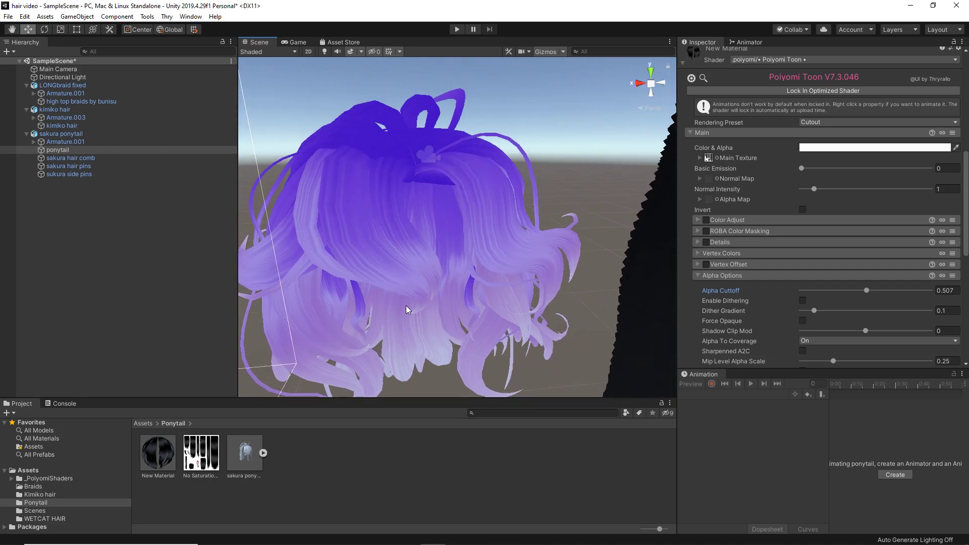
{"action": "left_click_drag", "start_coordinate": [484, 273], "coordinate": [361, 278], "text": "alt"}
{"action": "middle_click_drag", "start_coordinate": [361, 278], "coordinate": [448, 283]}
{"action": "right_click_drag", "start_coordinate": [448, 284], "coordinate": [542, 280]}
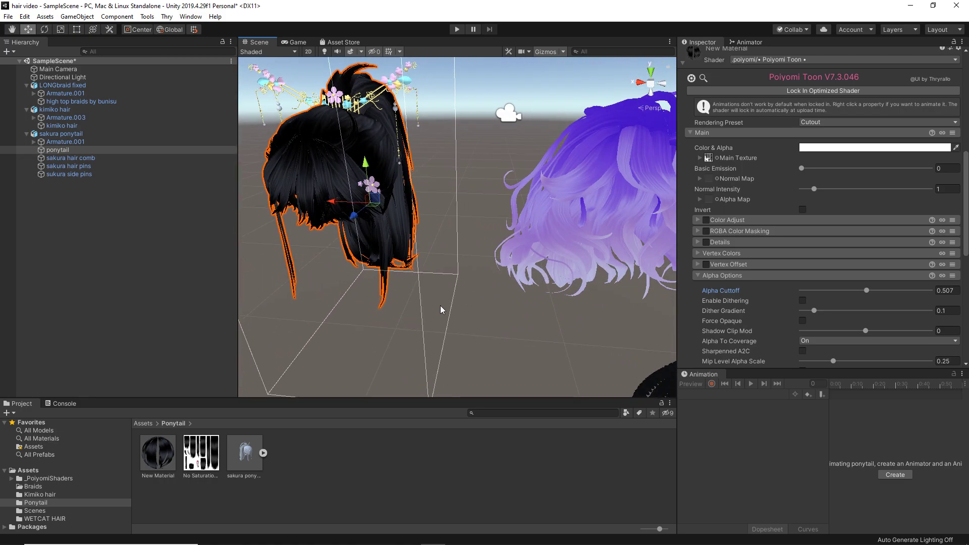
{"action": "right_click_drag", "start_coordinate": [441, 307], "coordinate": [498, 301]}
{"action": "left_click", "coordinate": [390, 169]}
{"action": "right_click_drag", "start_coordinate": [389, 170], "coordinate": [451, 162]}
{"action": "left_click_drag", "start_coordinate": [451, 163], "coordinate": [336, 210], "text": "alt"}
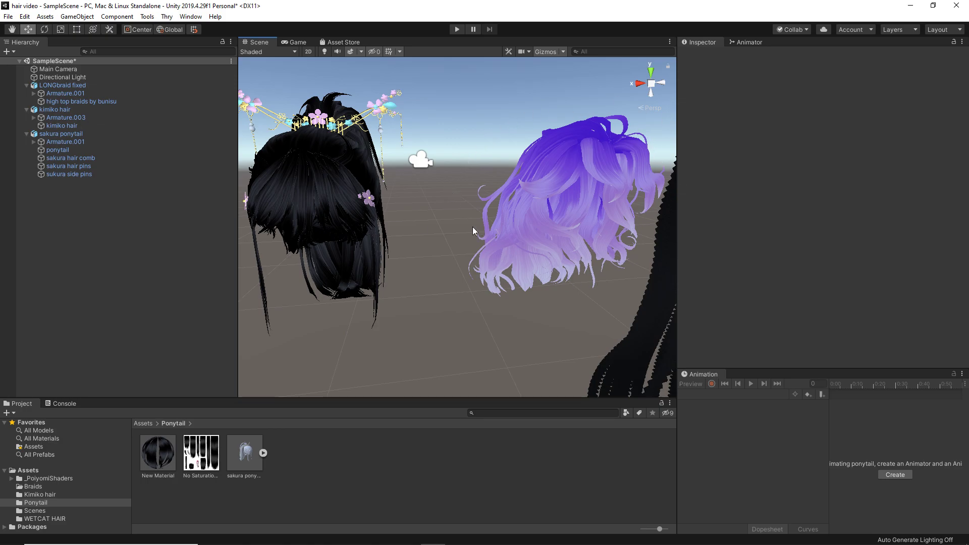
Frame the black ponytail, purple curly hair and black braids together in one view
{"action": "left_click_drag", "start_coordinate": [472, 226], "coordinate": [520, 131], "text": "alt"}
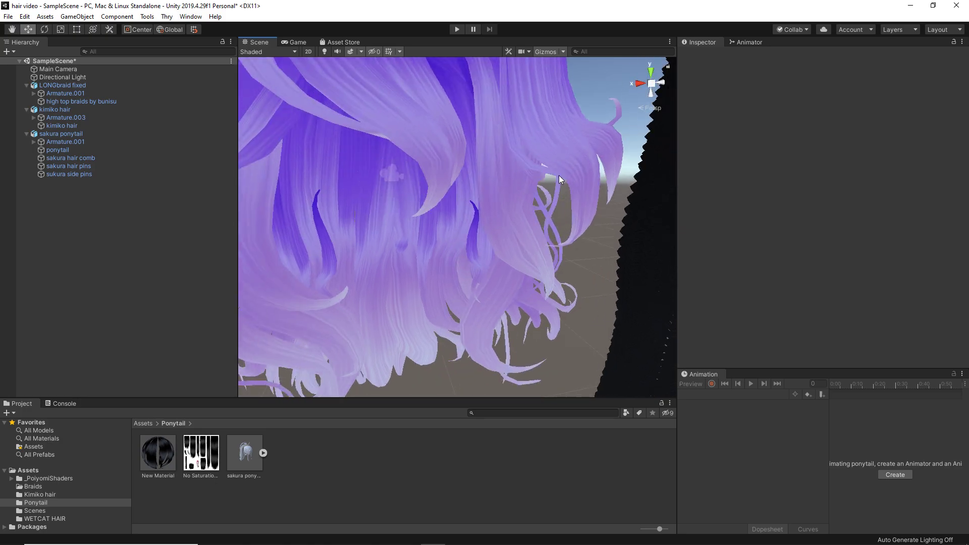
{"action": "left_click_drag", "start_coordinate": [559, 175], "coordinate": [397, 148], "text": "alt"}
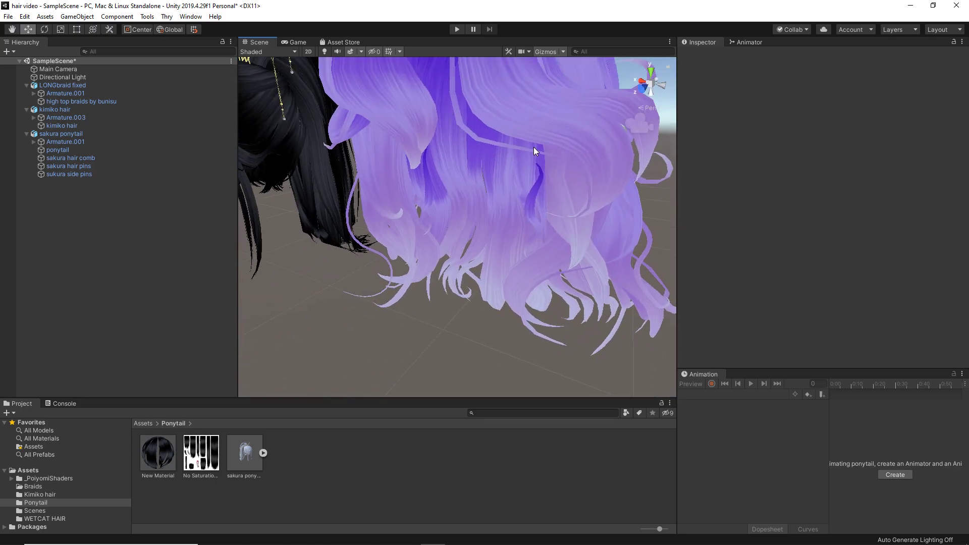
{"action": "scroll", "coordinate": [531, 219], "scroll_direction": "down", "scroll_amount": 4}
{"action": "middle_click_drag", "start_coordinate": [404, 243], "coordinate": [494, 275]}
{"action": "right_click_drag", "start_coordinate": [495, 276], "coordinate": [583, 250]}
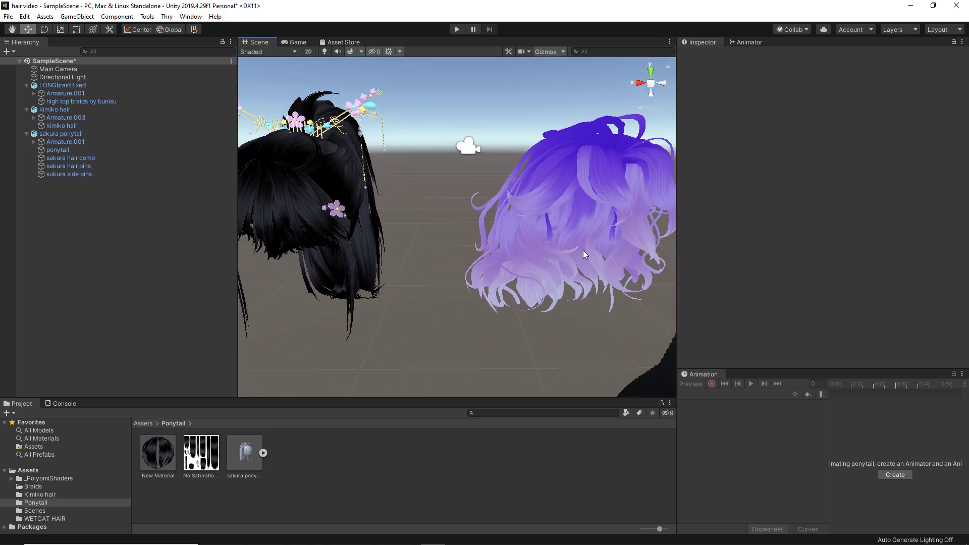
{"action": "middle_click_drag", "start_coordinate": [583, 251], "coordinate": [439, 298]}
{"action": "left_click_drag", "start_coordinate": [439, 298], "coordinate": [505, 245], "text": "alt"}
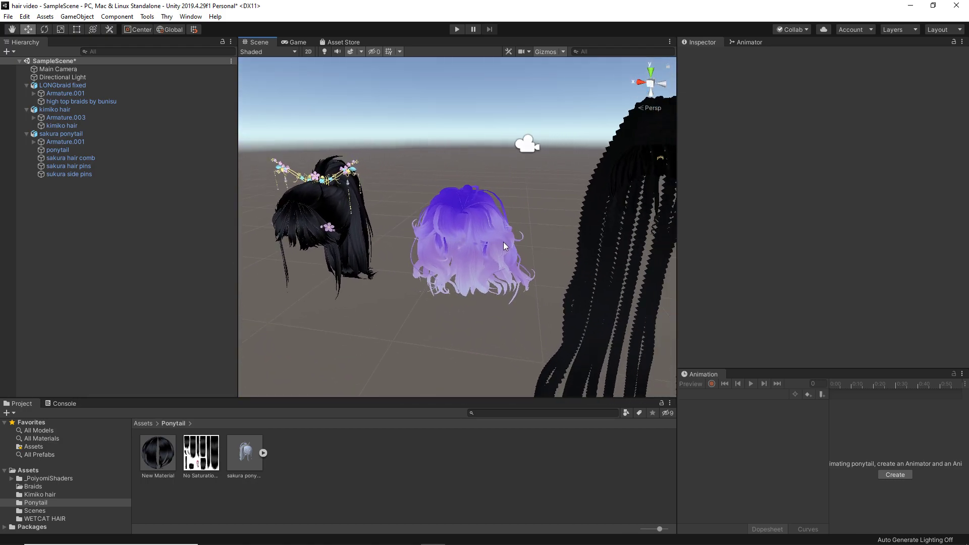